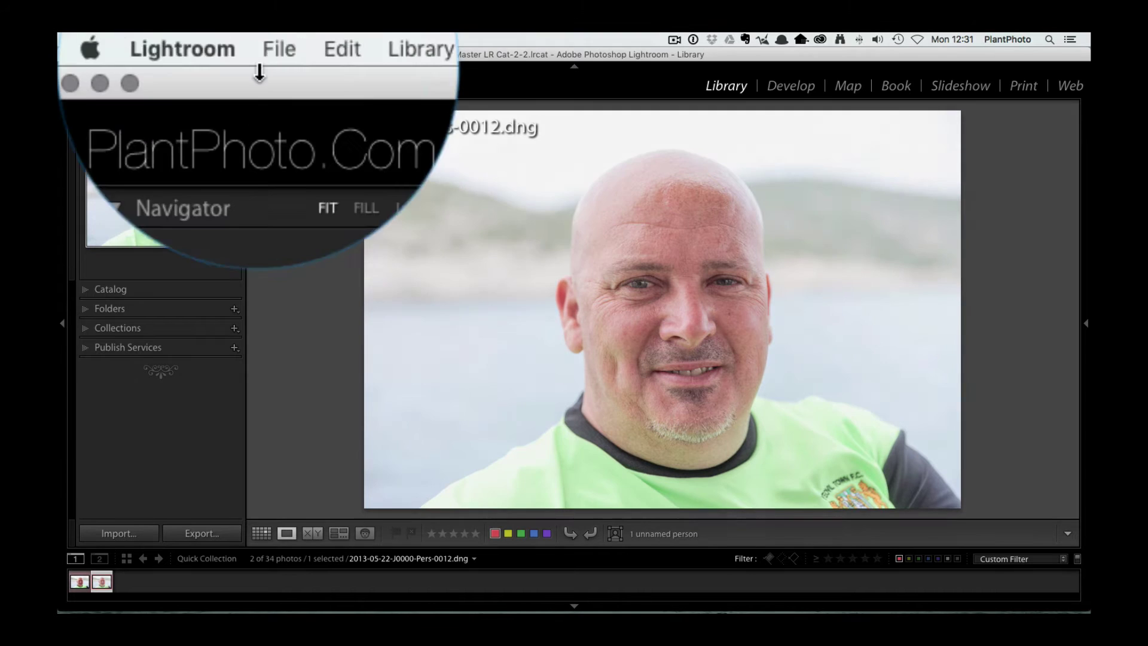
Step: Send the selected portrait from Lightroom to ON1 Portrait 10 and save it as a re-editable Smart Photo
click(156, 39)
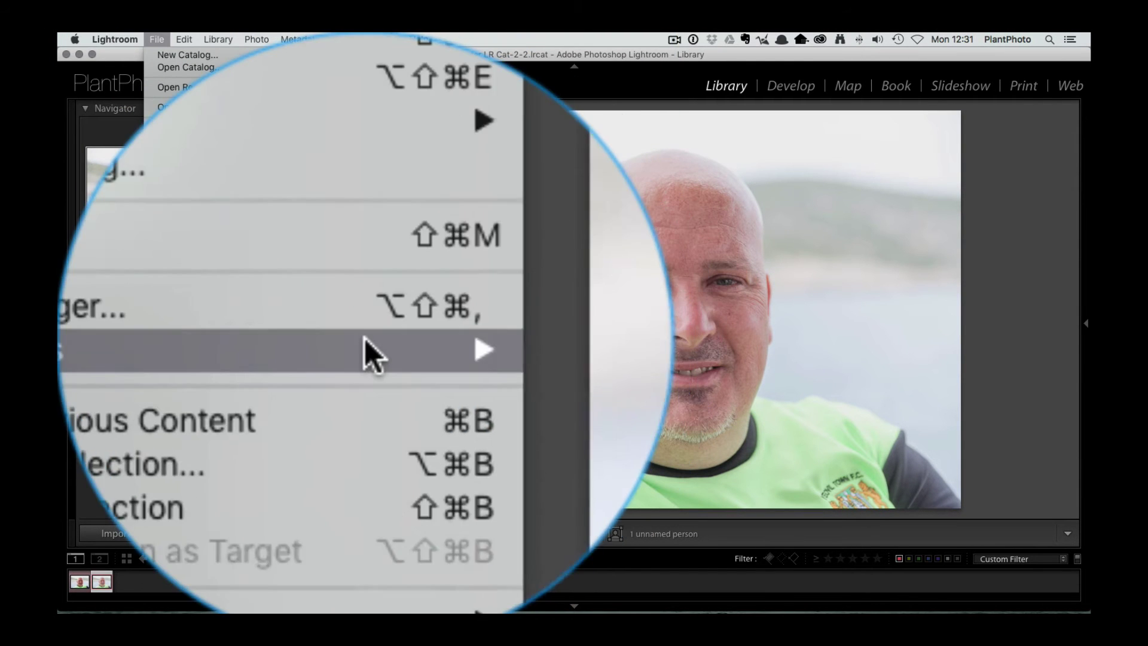
mouse_move(364, 338)
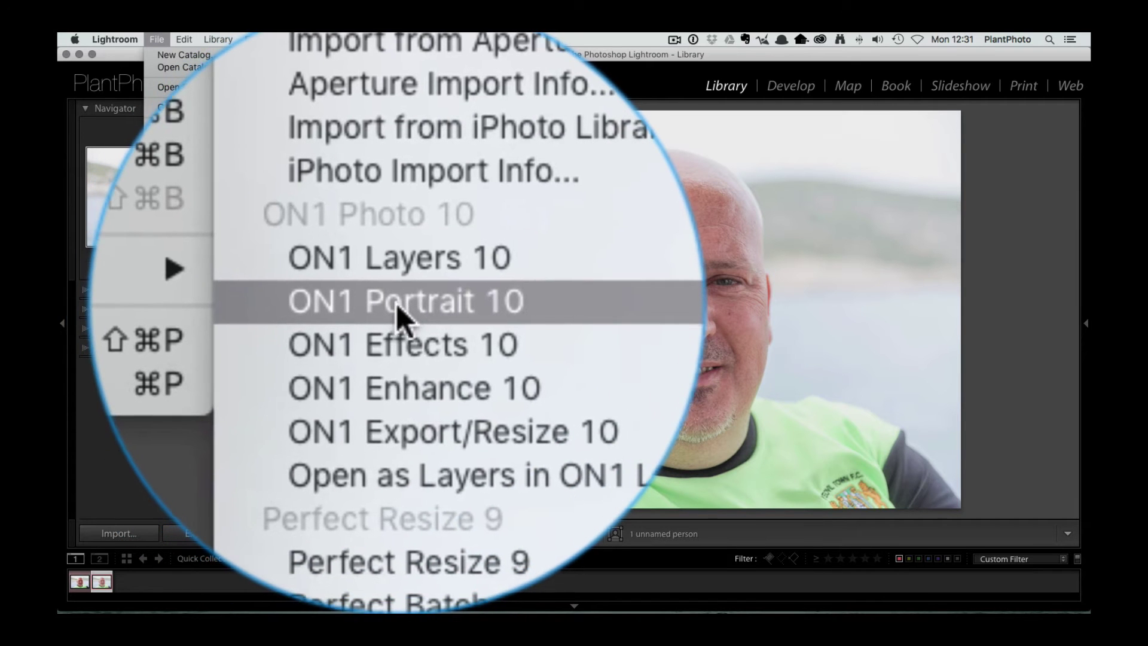
click(397, 372)
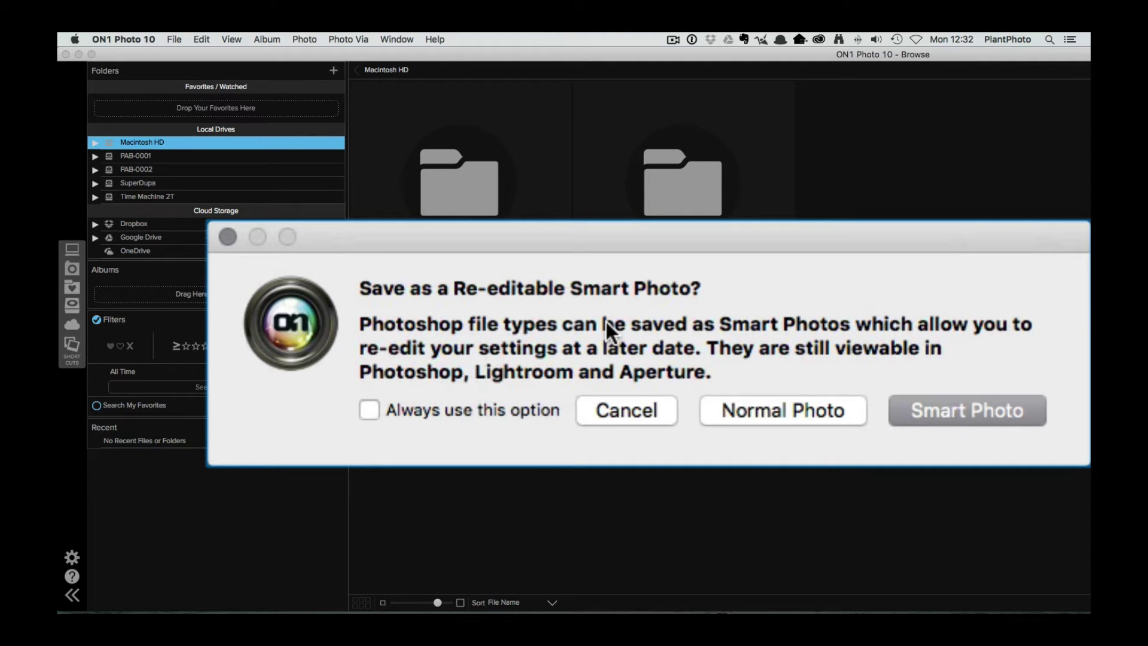
click(930, 409)
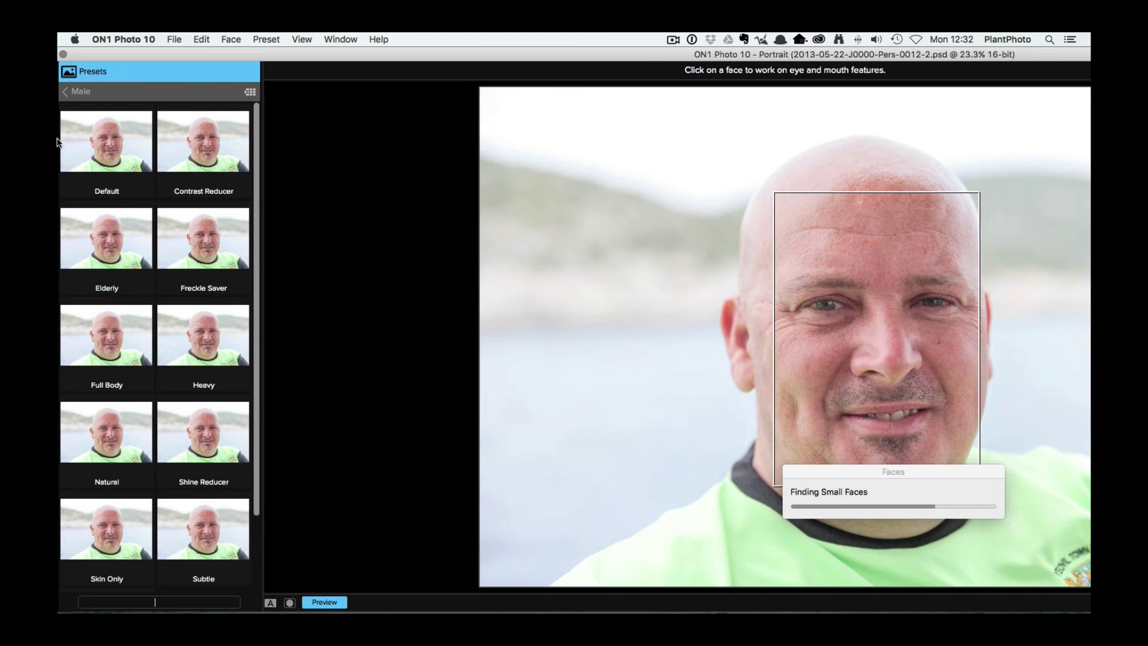
Step: Return to the preset category list, and mark both eye centers and both mouth corners on the detected face
click(82, 92)
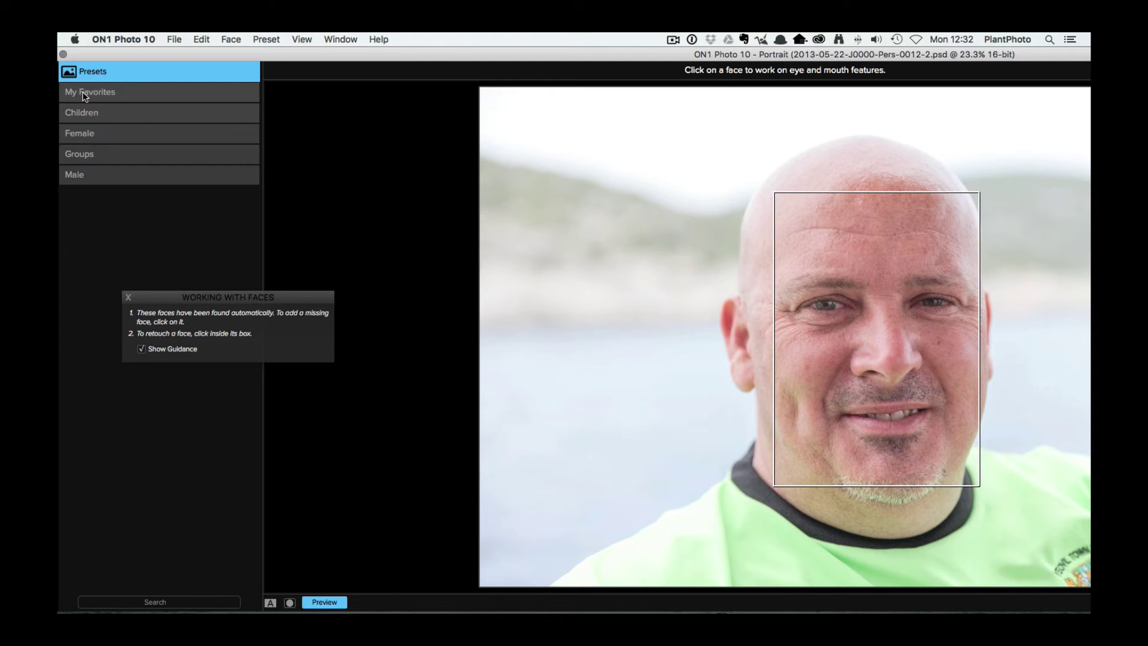
drag(379, 57, 373, 59)
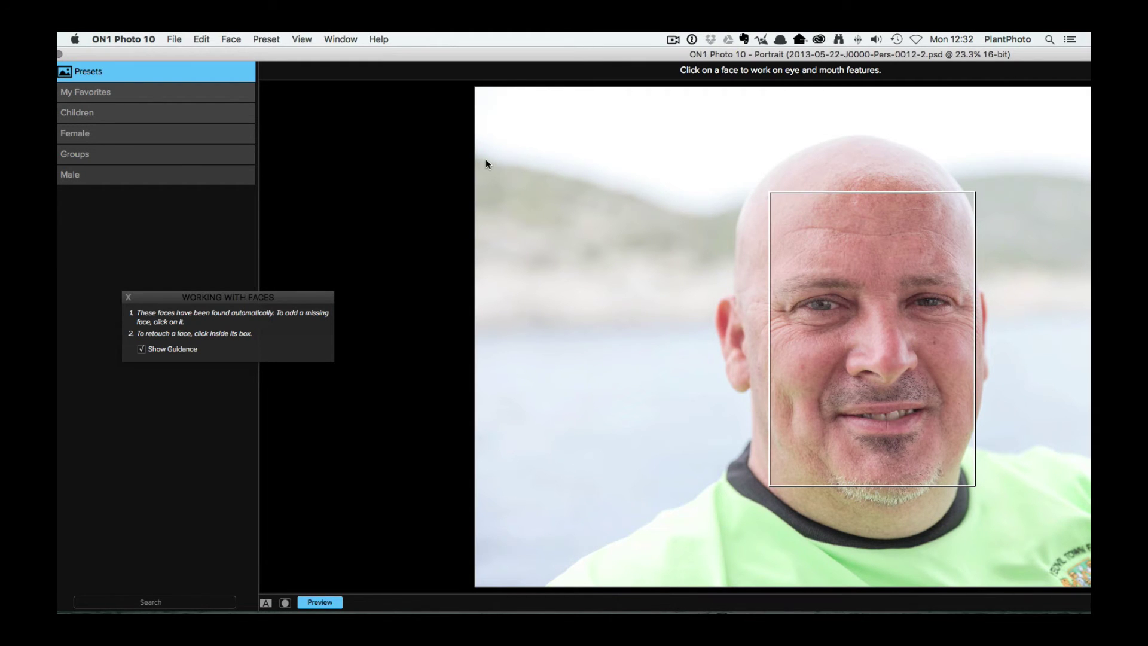
click(862, 318)
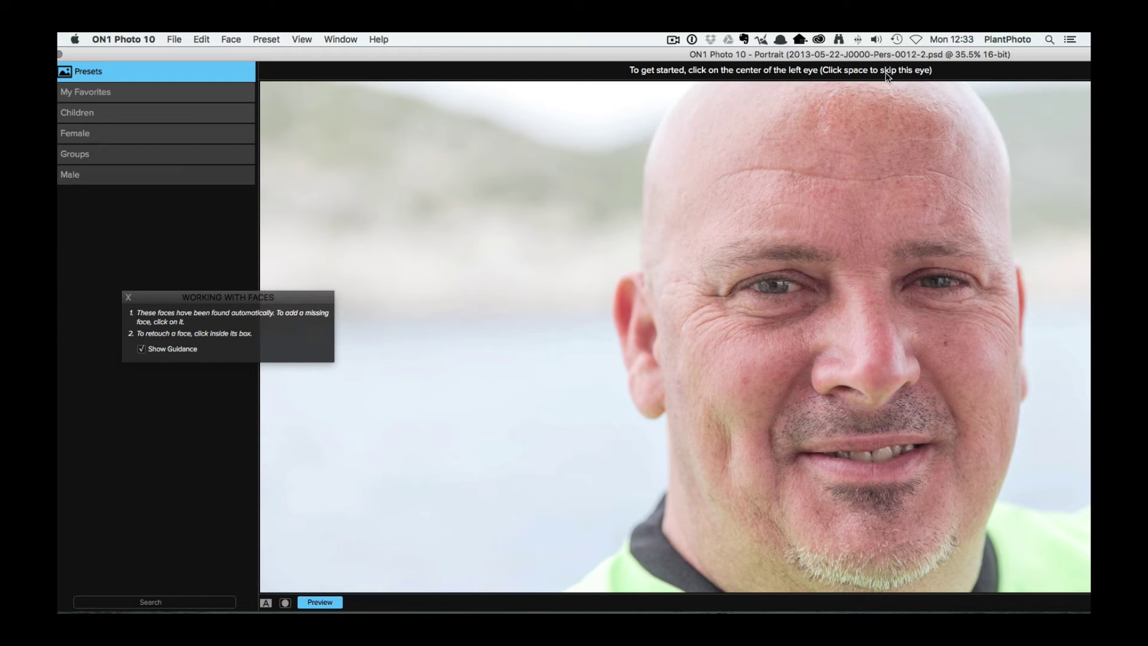
click(774, 284)
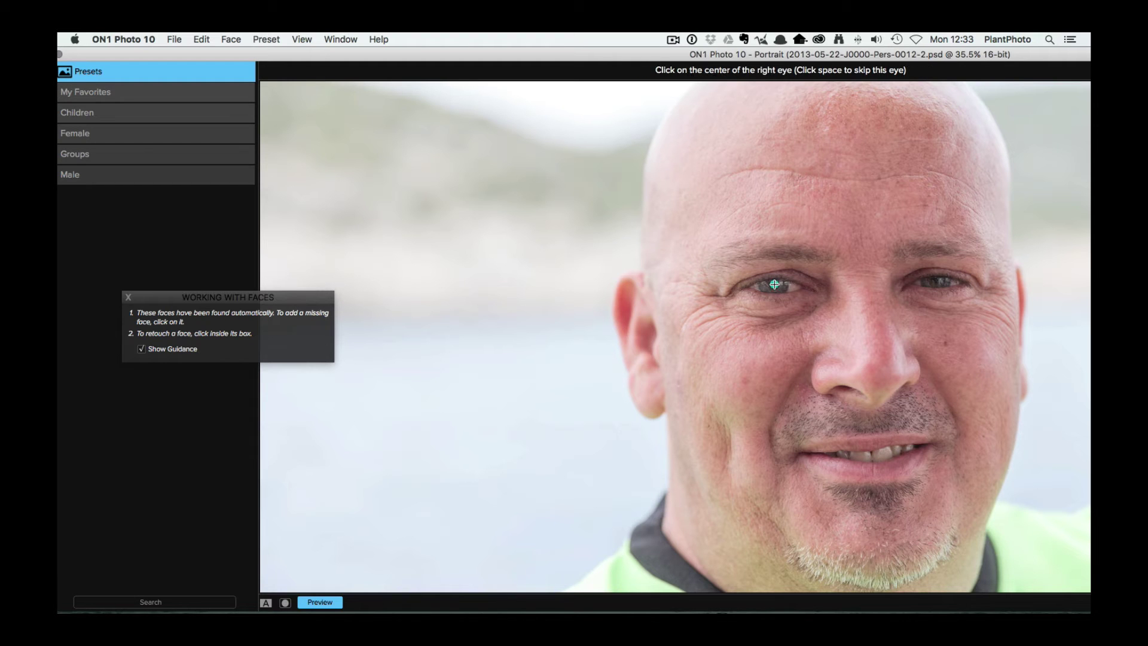
click(936, 281)
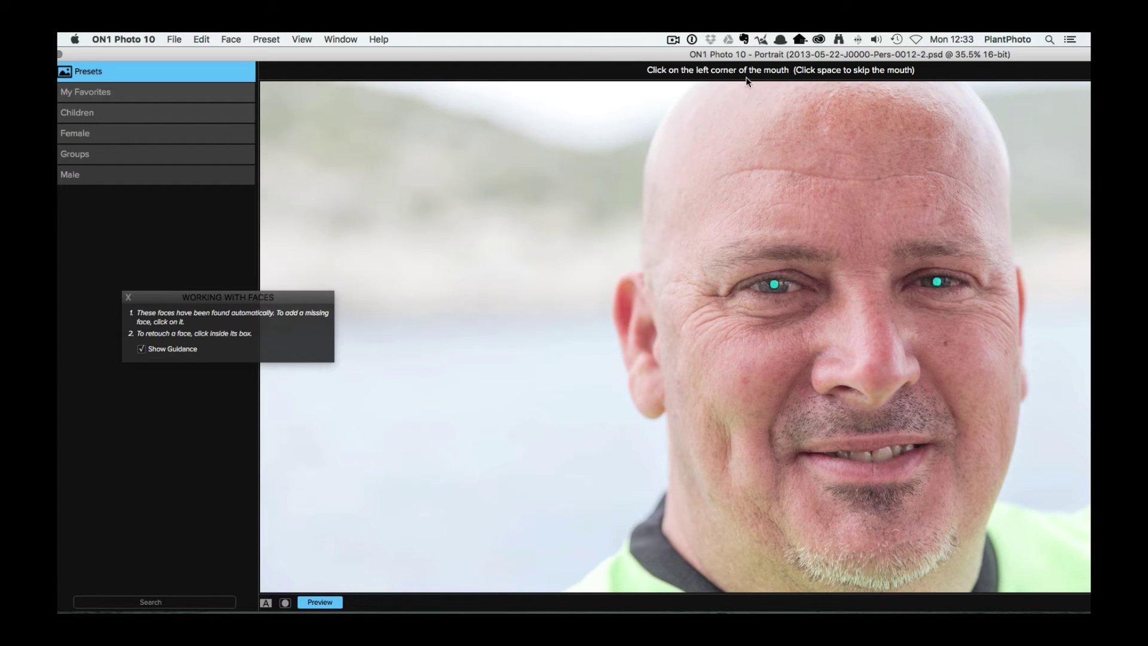
click(800, 454)
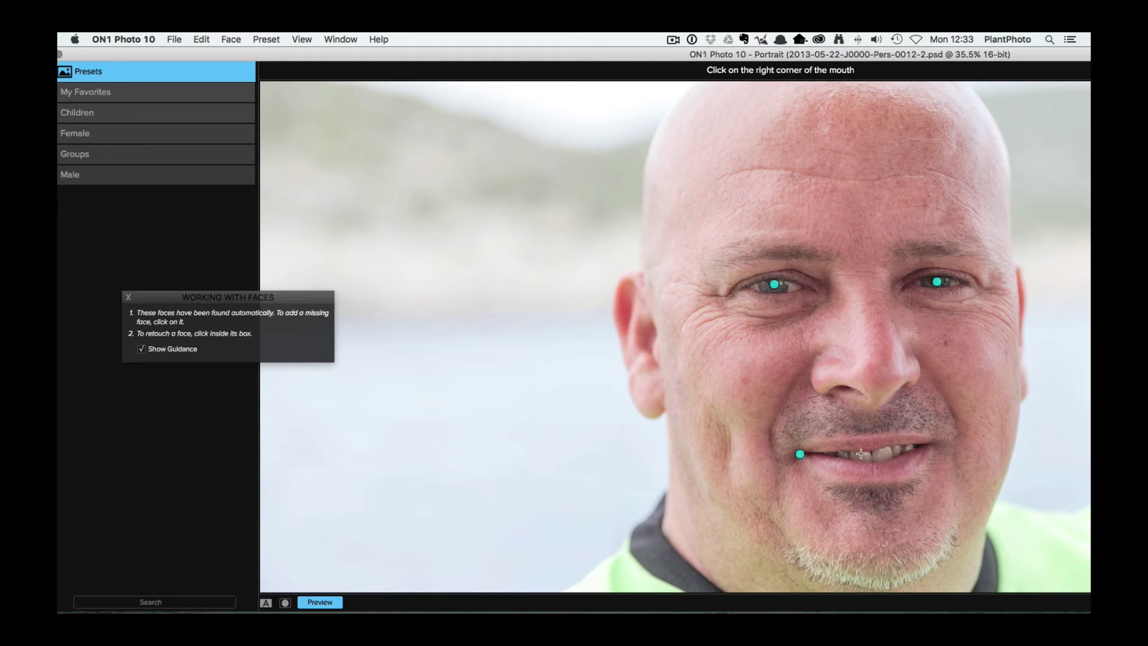
click(932, 445)
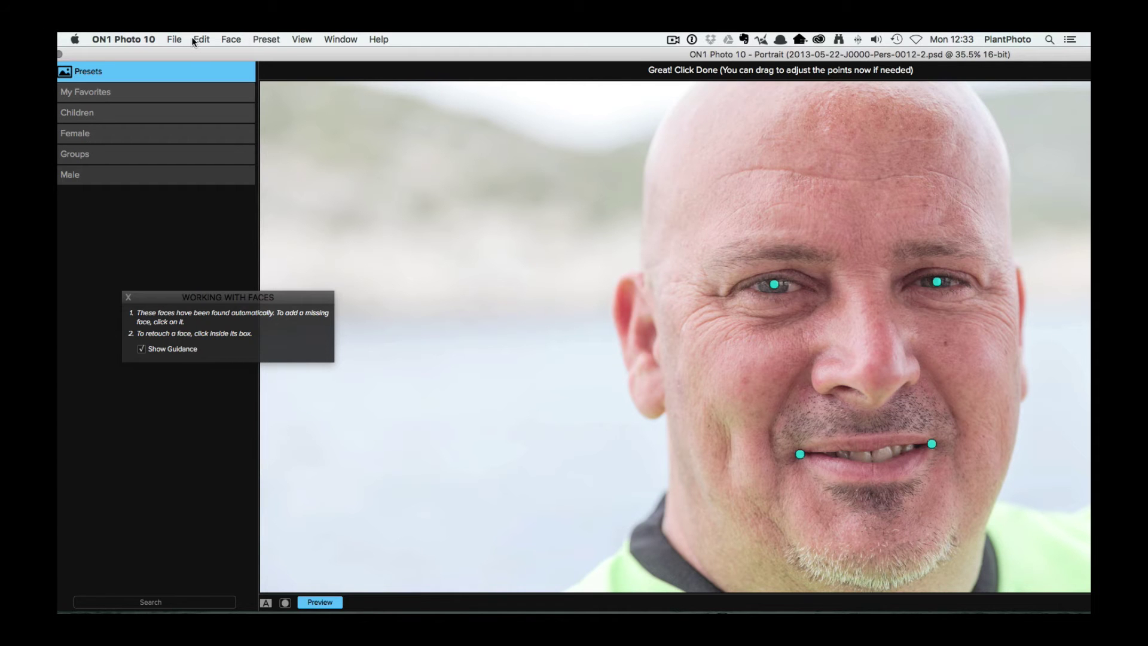
Step: Switch the Portrait window to full screen and finish placing the face points
drag(193, 52, 299, 59)
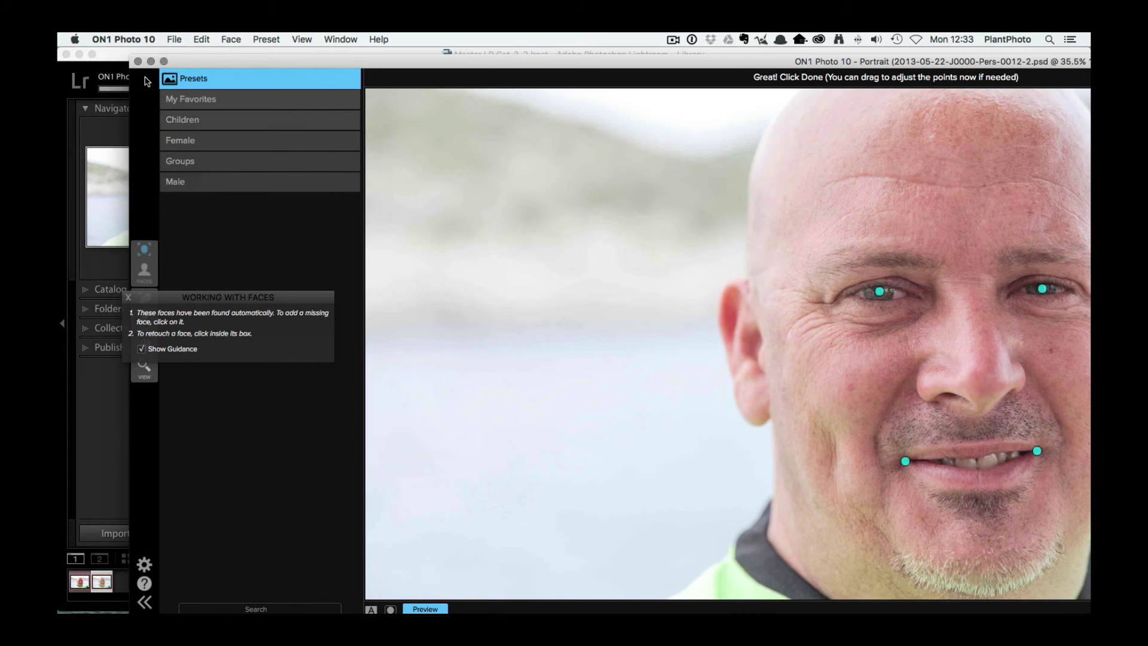
click(163, 61)
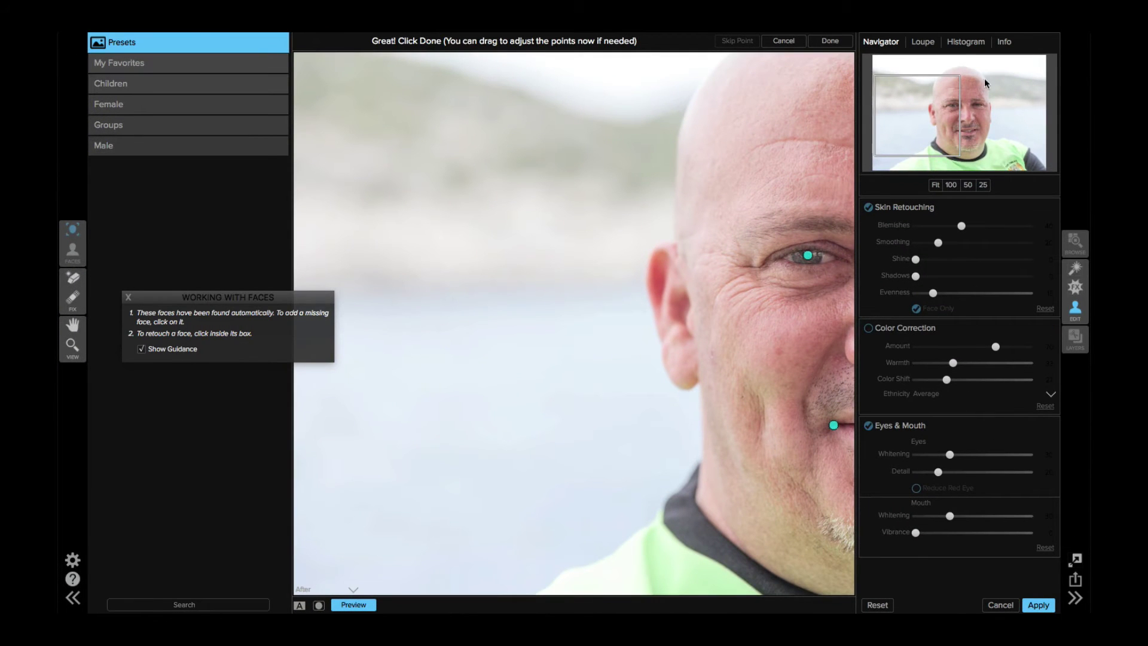
drag(948, 113, 989, 106)
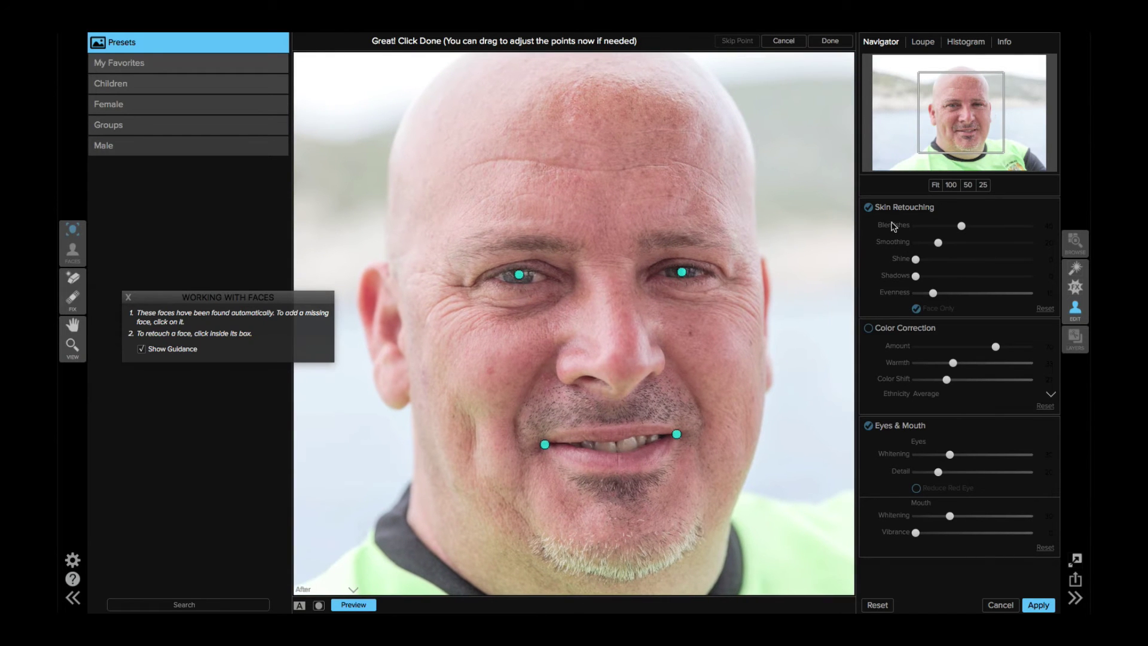
click(824, 42)
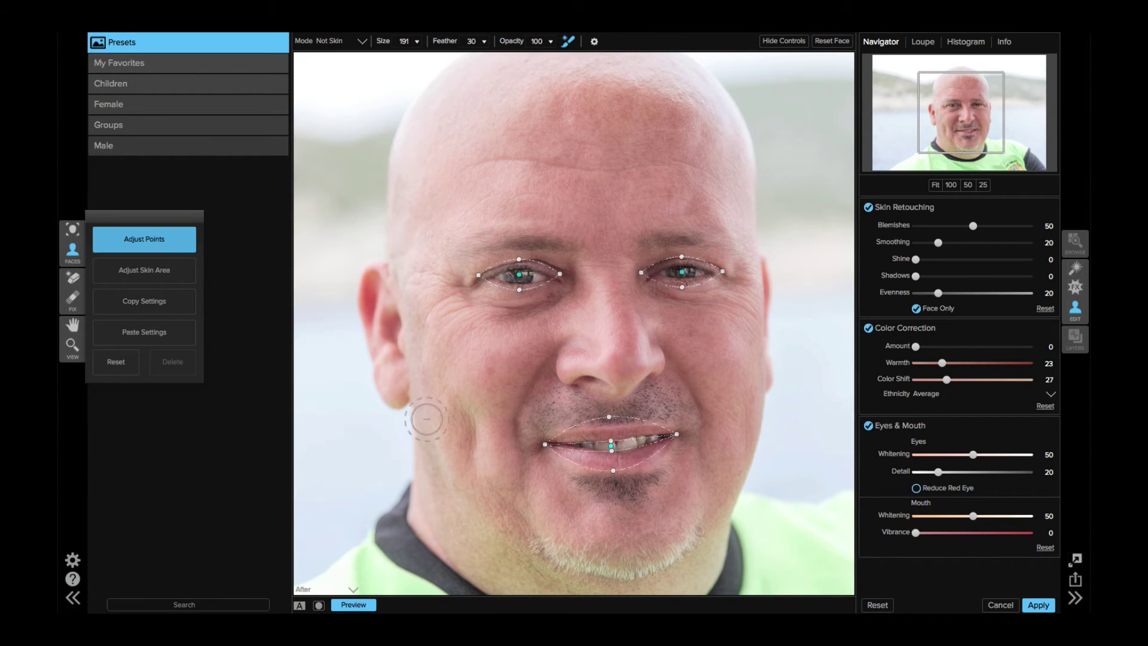
Step: Adjust the control points so the outlines fit the upper lip, the mouth corners and both eyes
drag(608, 417, 612, 424)
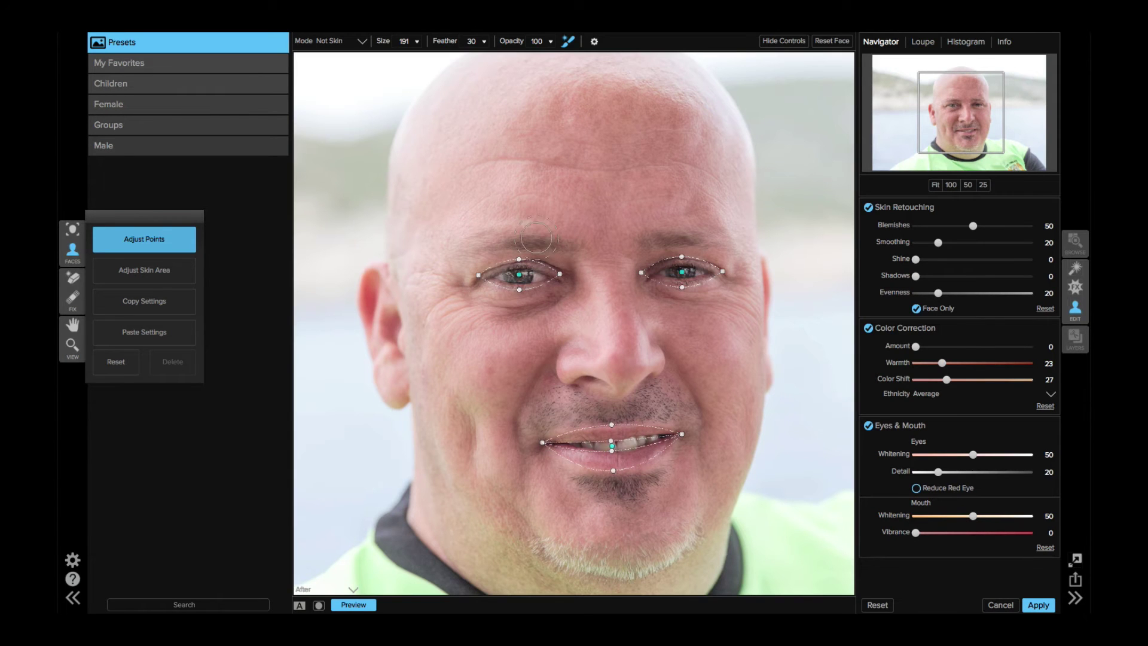
drag(520, 291, 521, 287)
drag(519, 260, 491, 280)
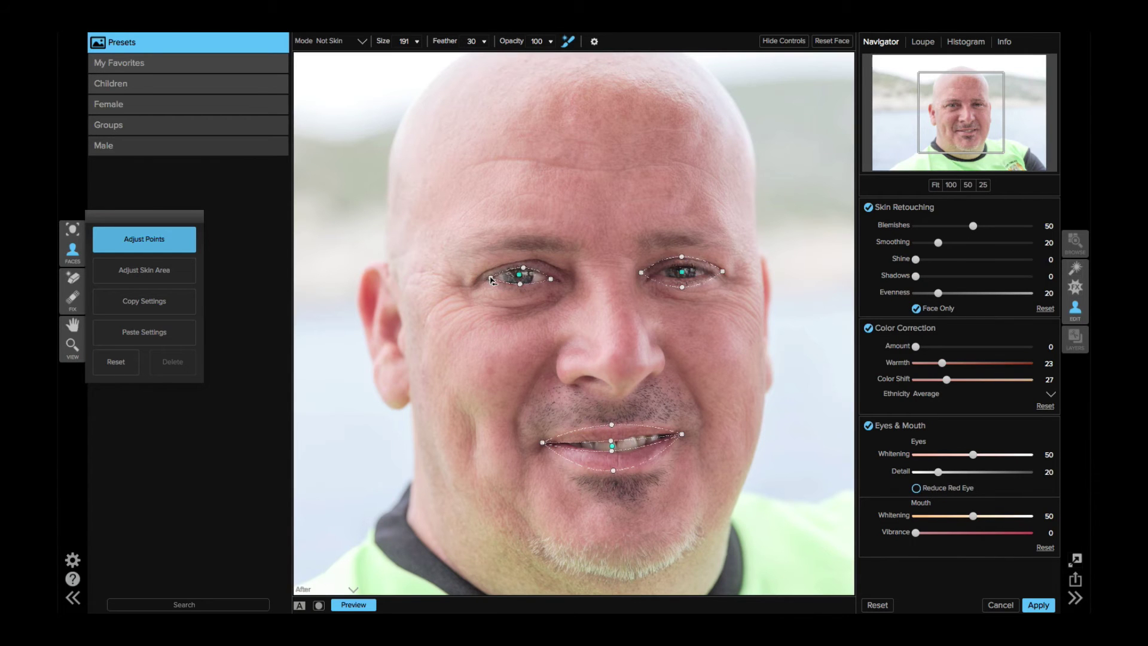
drag(682, 256, 711, 276)
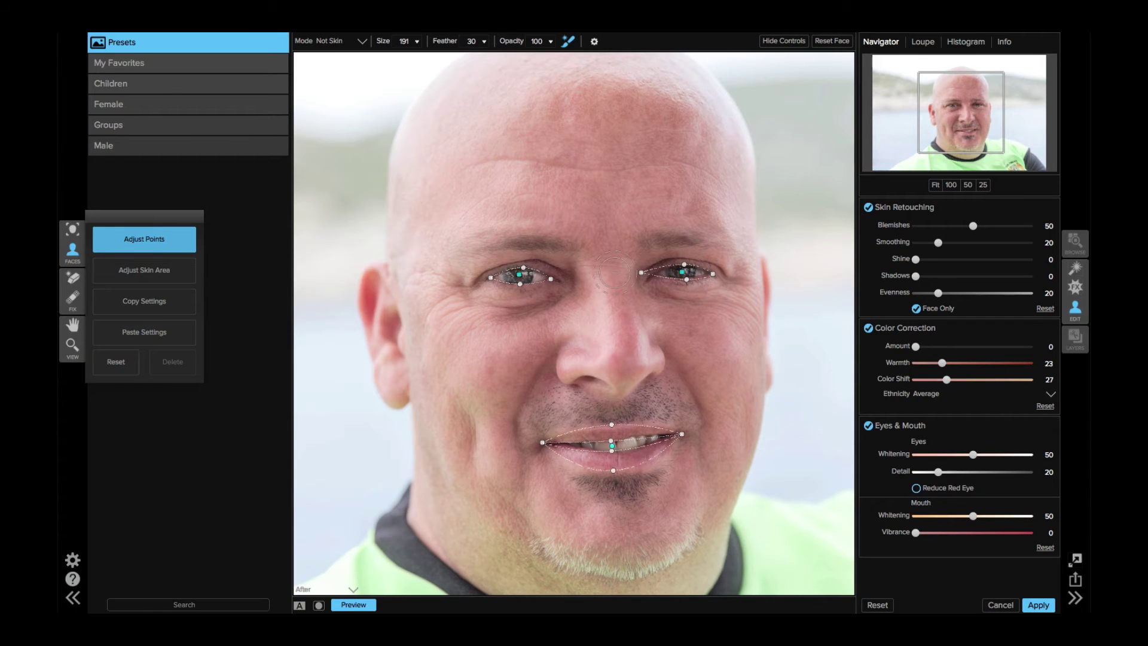
drag(641, 272, 654, 274)
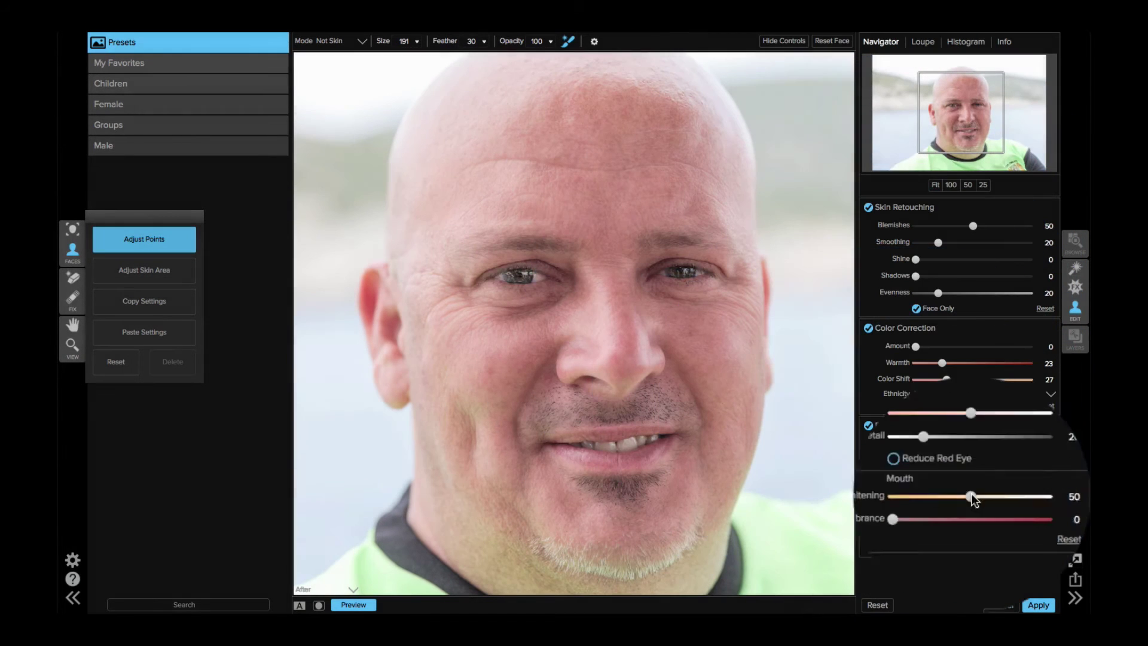
Step: Set the mouth whitening to 21 and the lip vibrance to 0
drag(972, 515, 904, 519)
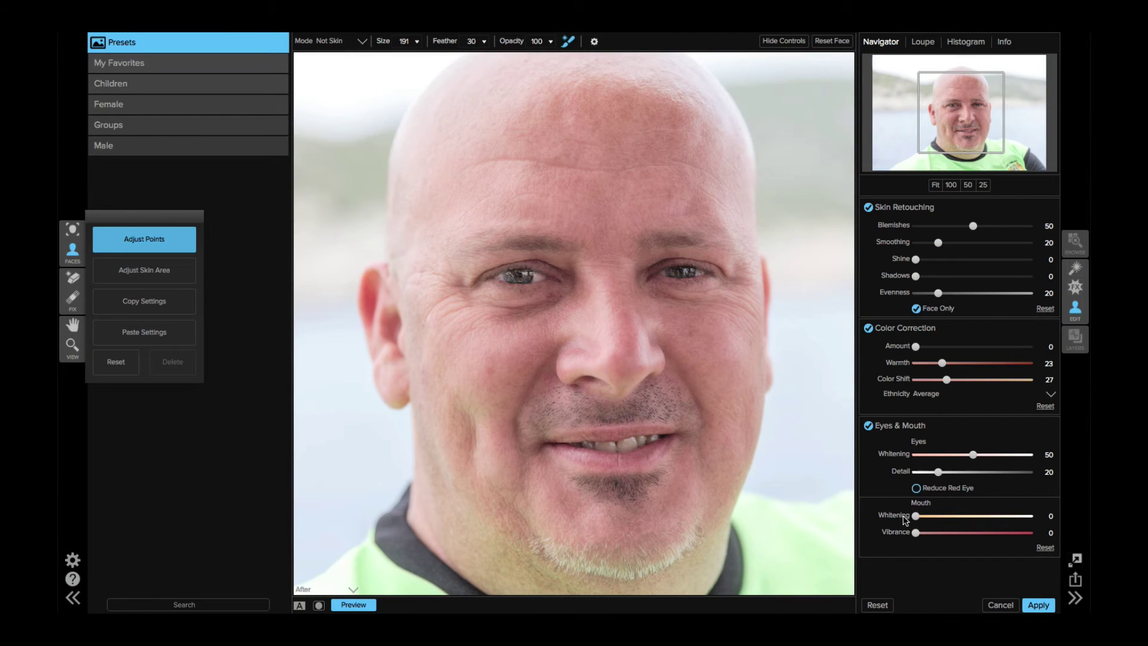
mouse_move(842, 476)
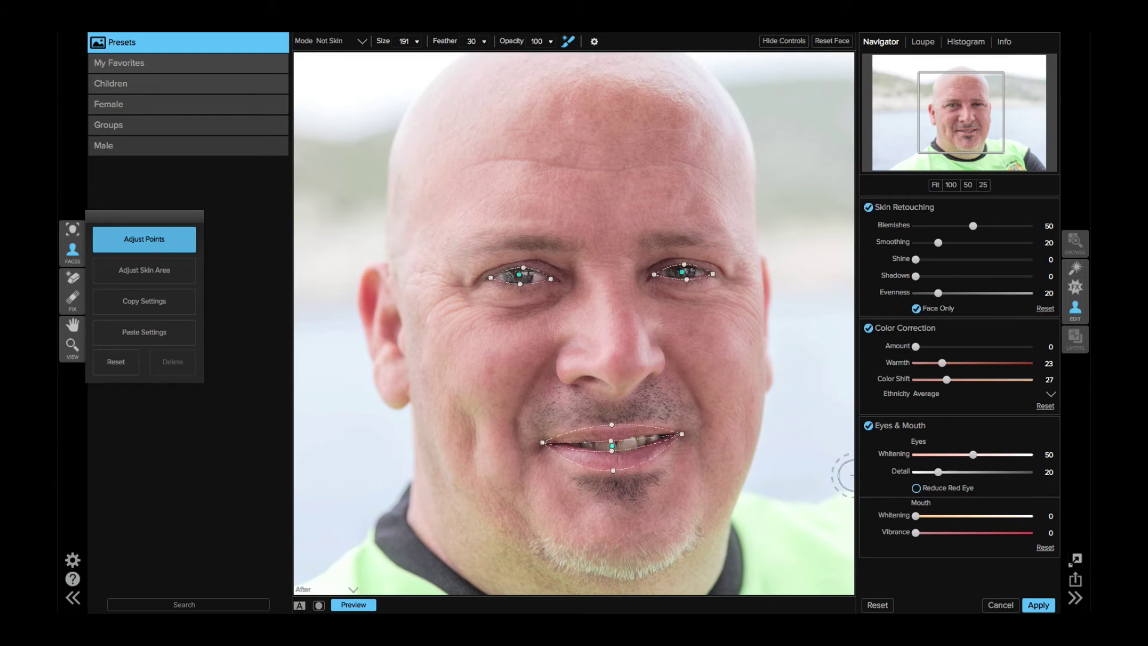
drag(915, 515, 1063, 519)
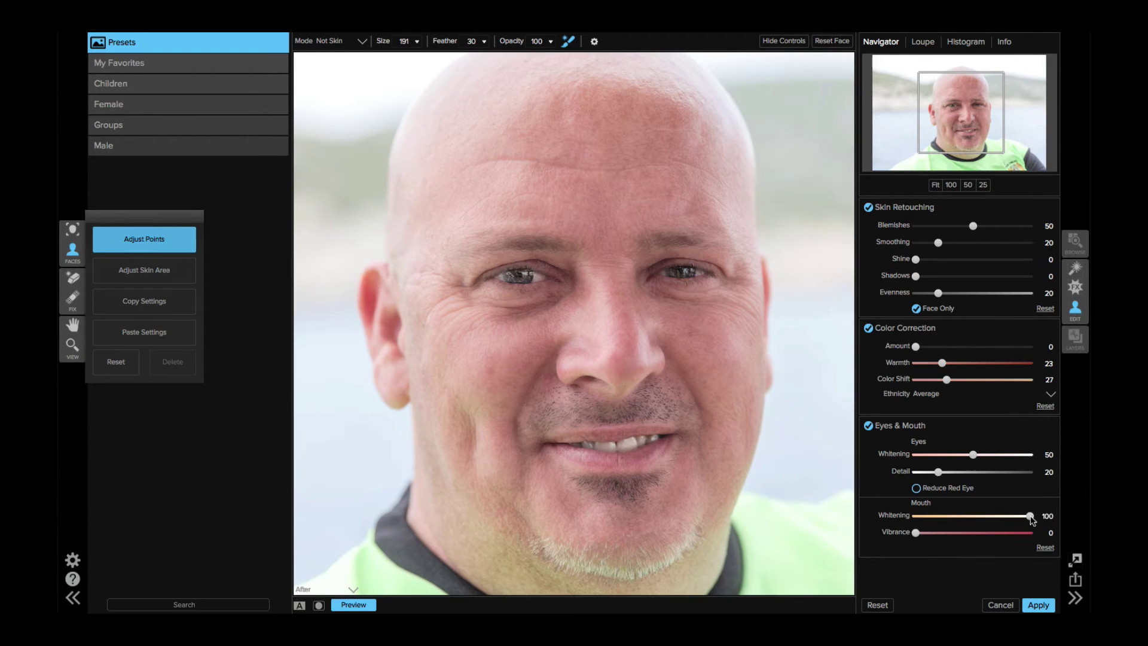
drag(1032, 521, 941, 520)
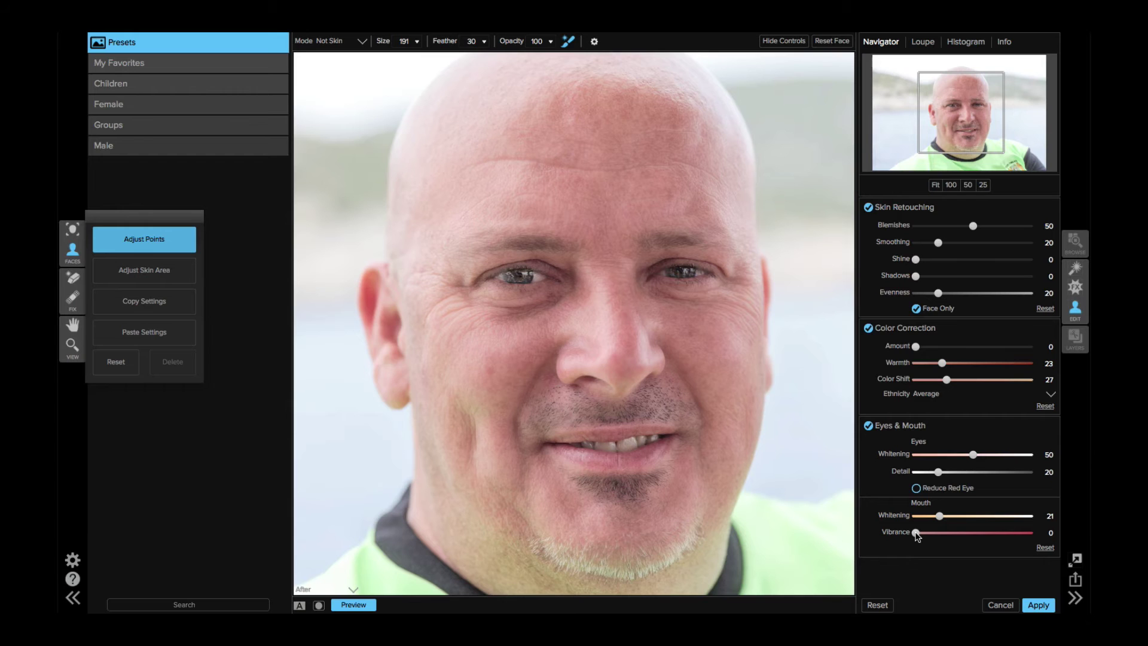
drag(917, 534, 1044, 532)
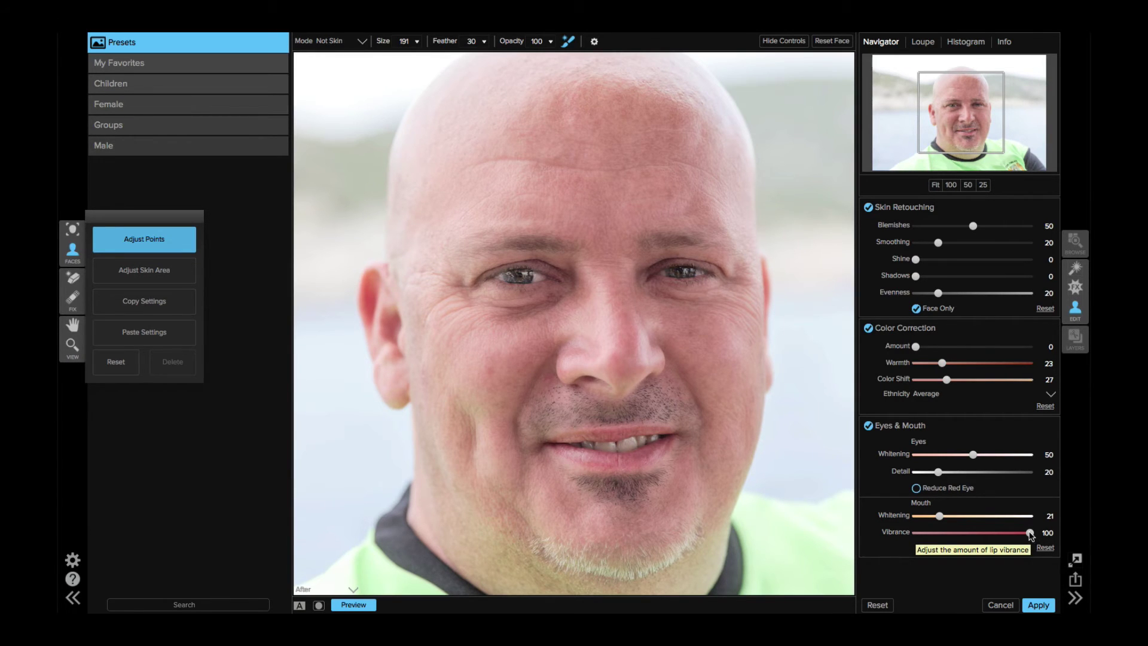
drag(1030, 534, 913, 534)
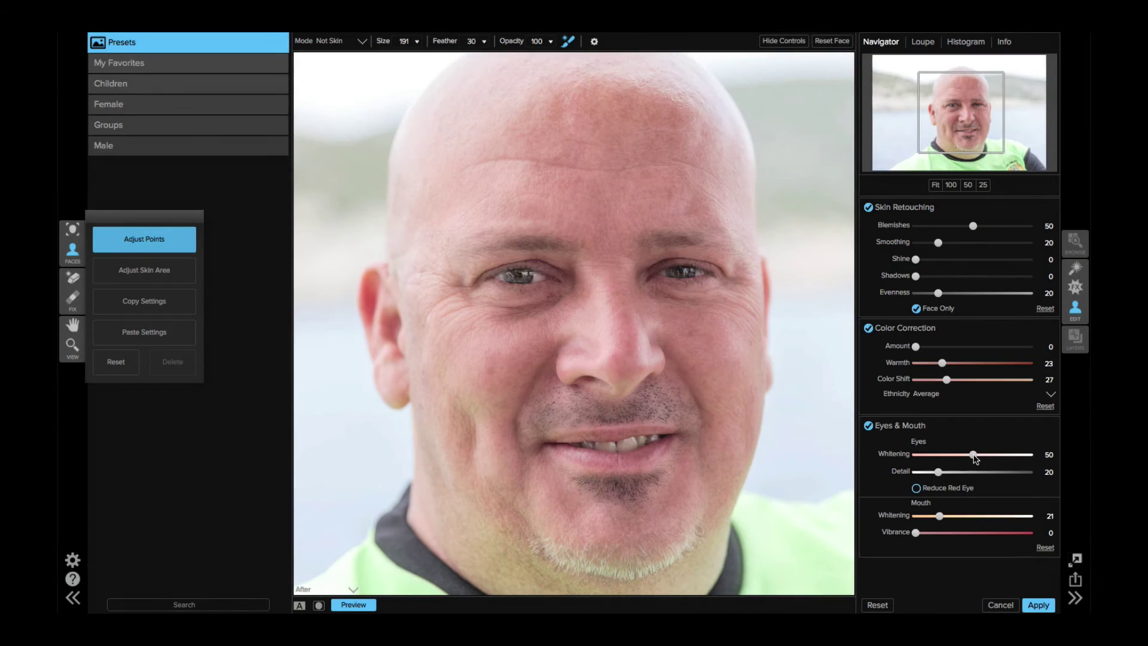
Step: Set the eye whitening to 6 and the iris detail to 8
drag(973, 454, 923, 459)
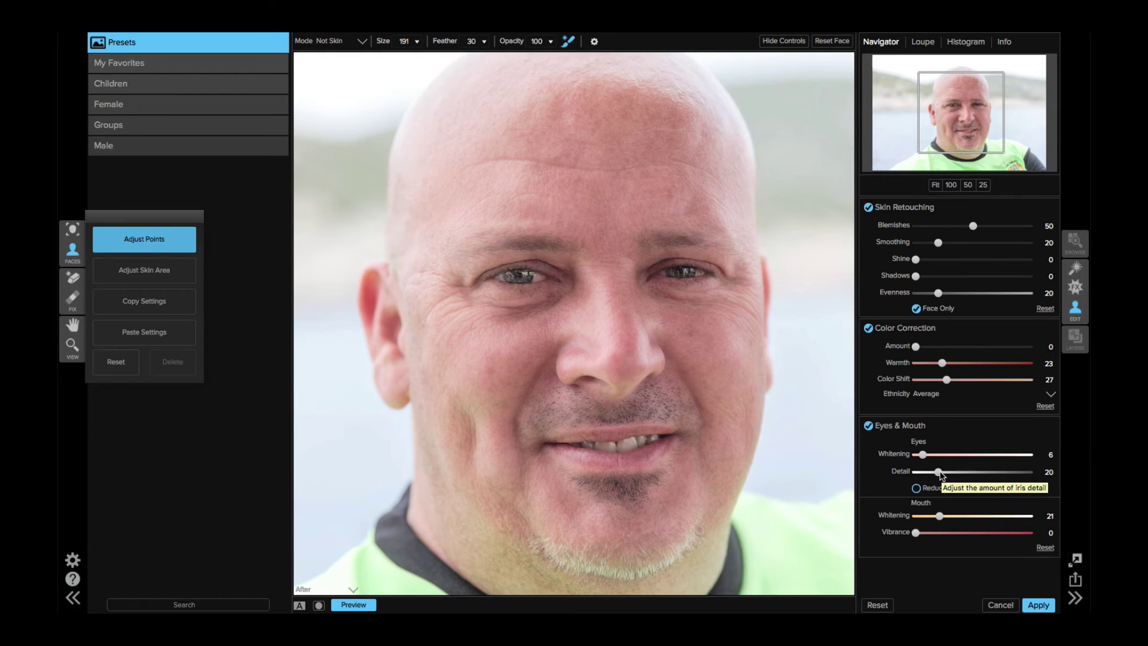
drag(941, 474, 988, 473)
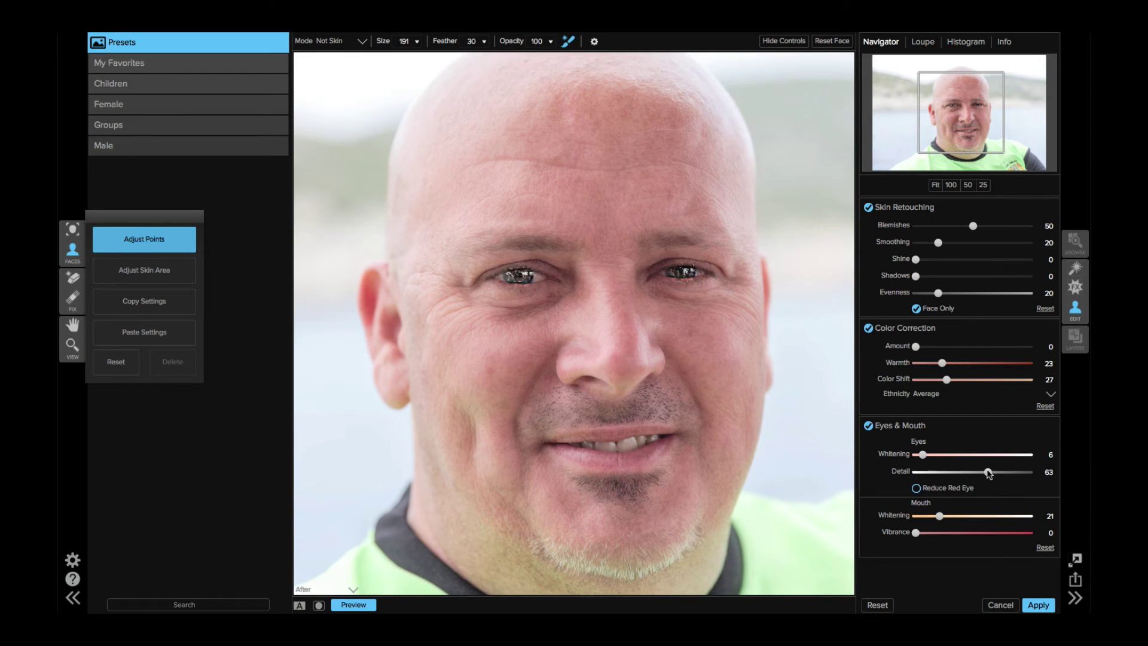
drag(988, 472, 916, 475)
drag(917, 474, 925, 475)
Step: Set the skin retouching to 32 for blemishes and 22 for smoothing
drag(934, 225, 908, 225)
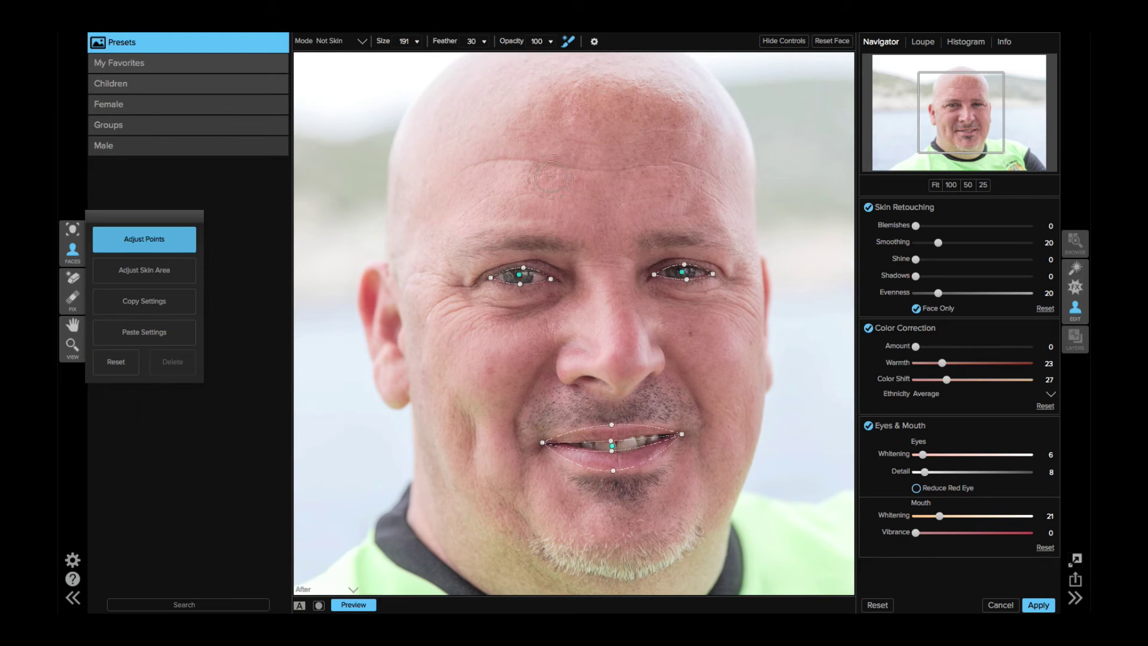
drag(916, 226, 957, 228)
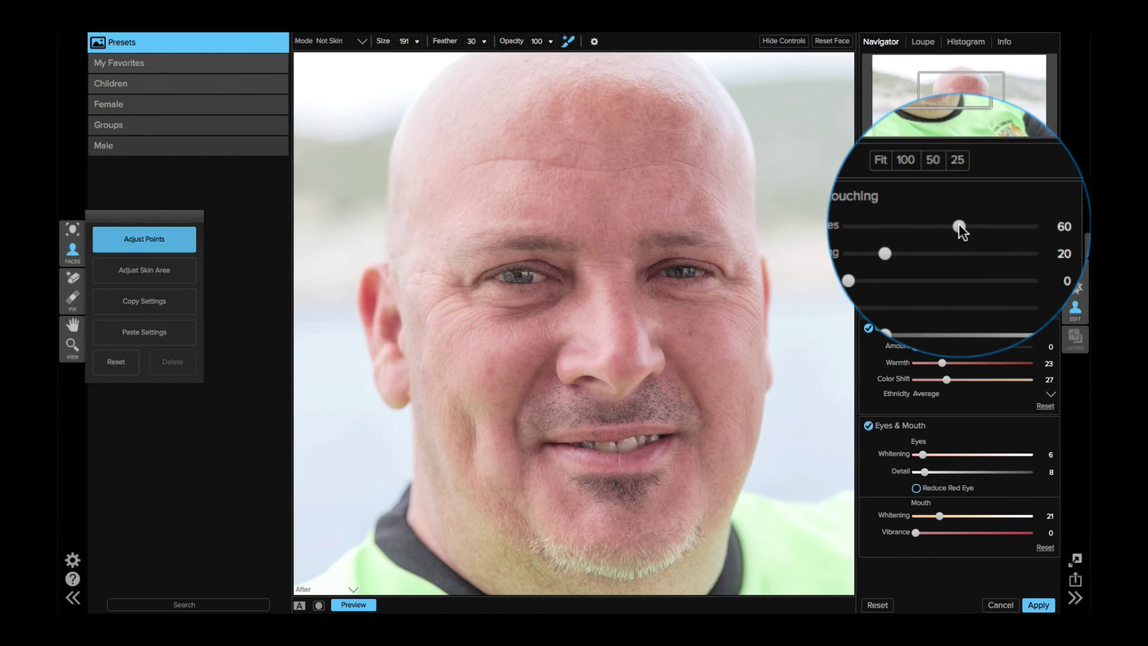
mouse_move(959, 228)
mouse_down()
mouse_move(999, 227)
mouse_move(945, 228)
mouse_up()
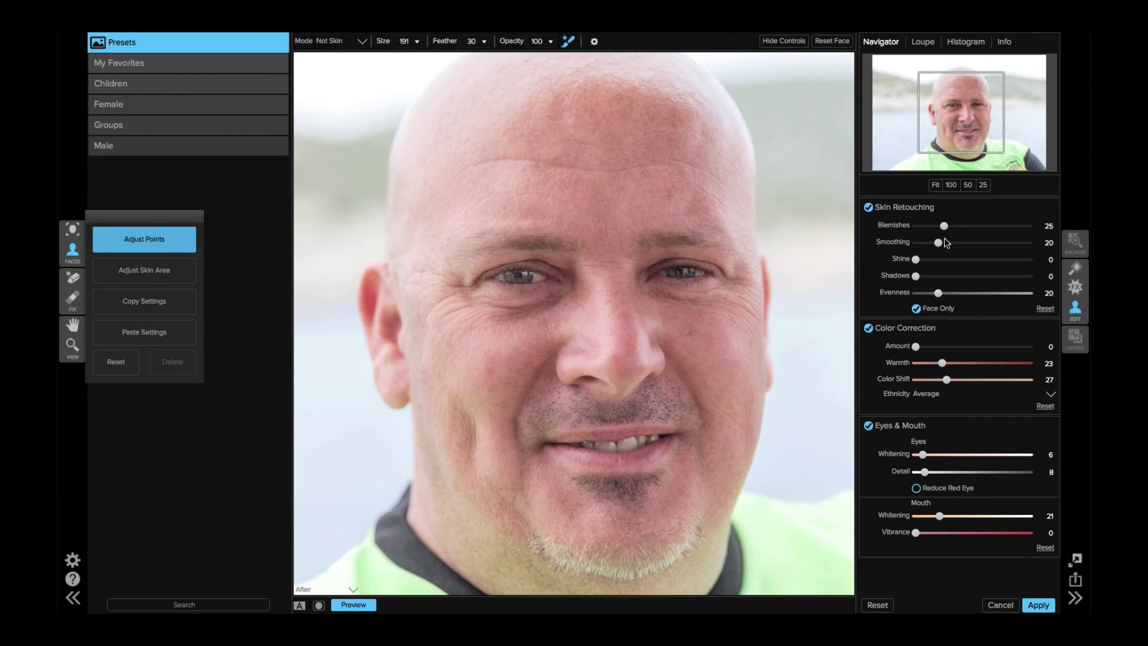
drag(938, 243, 1034, 245)
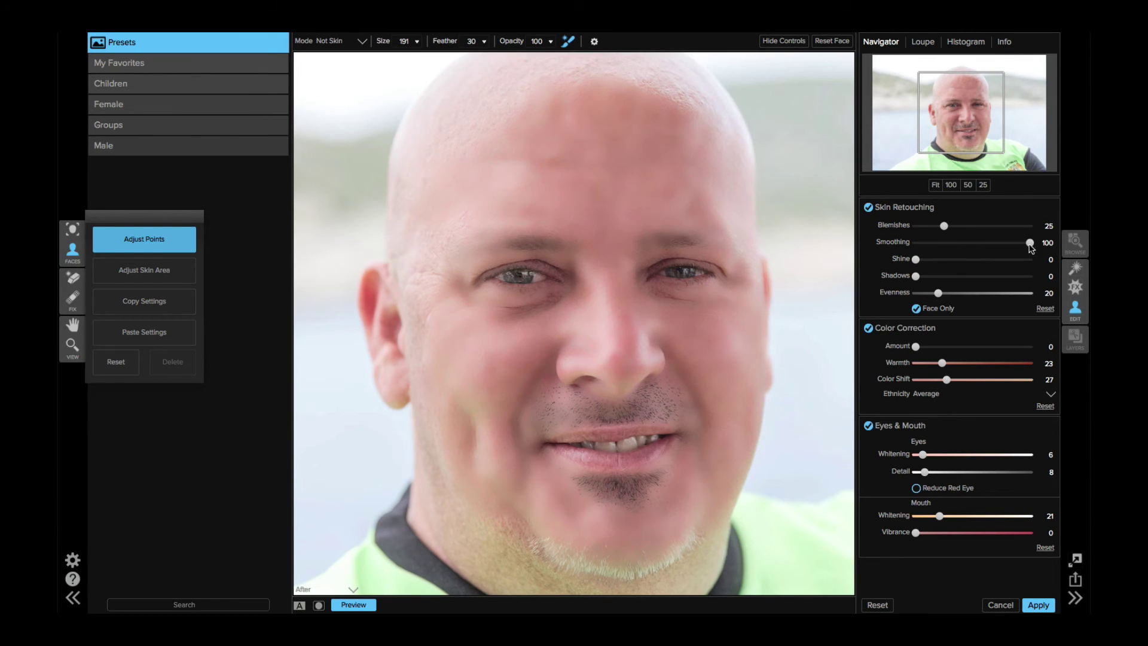
drag(1029, 245, 953, 229)
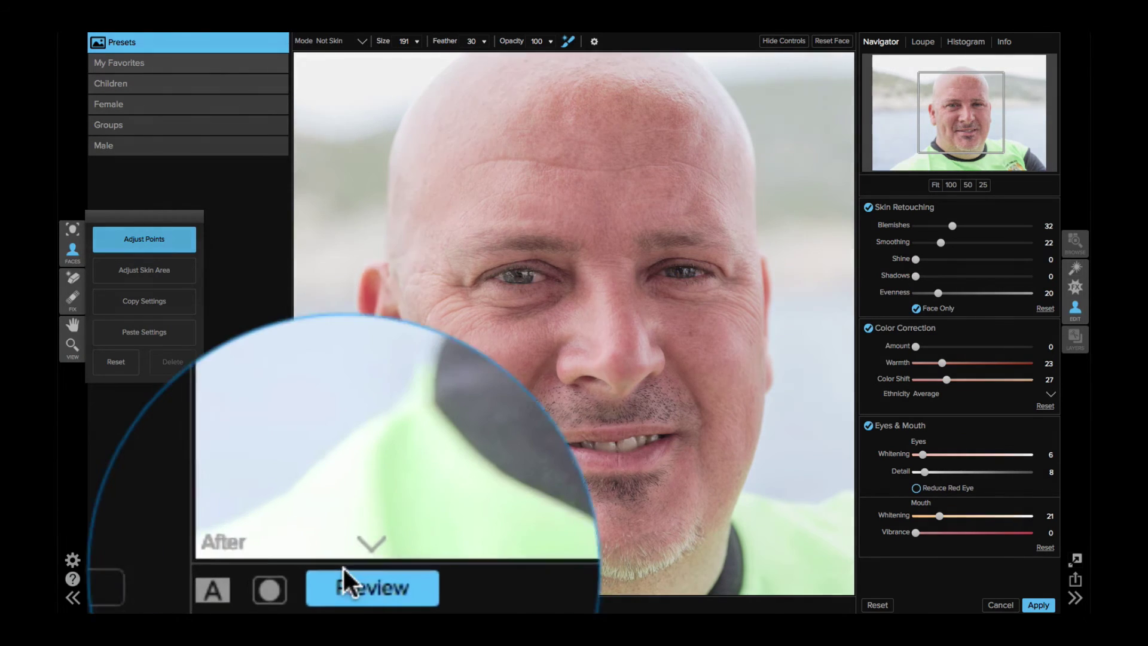
Step: Compare the retouched portrait with the original by toggling the preview off and on
click(353, 605)
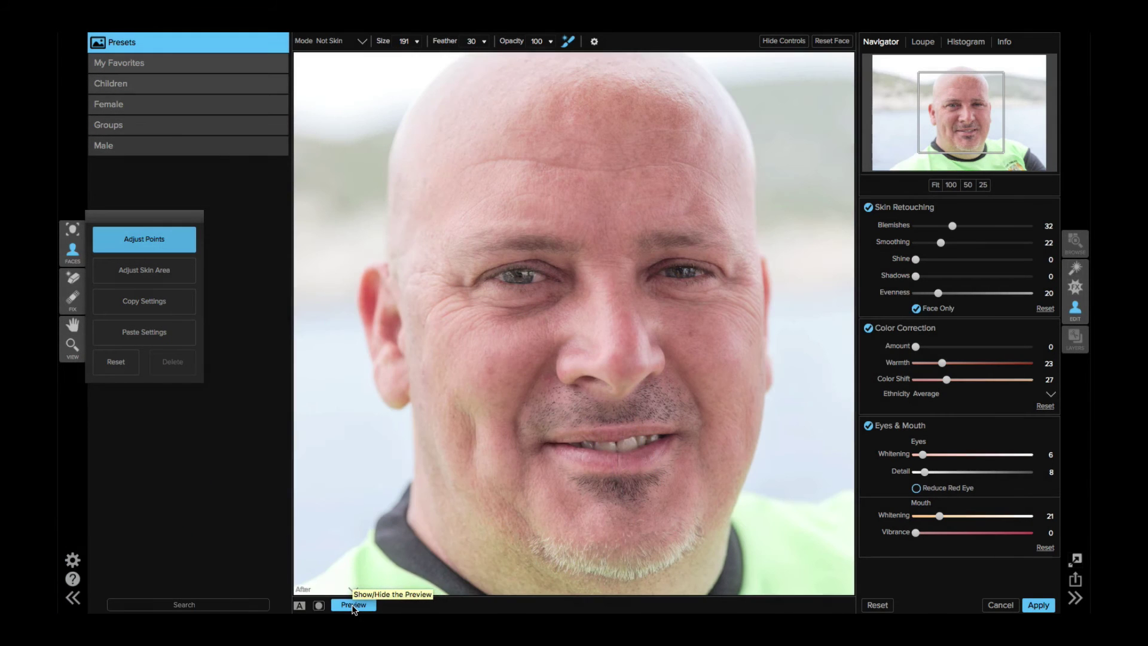
click(353, 605)
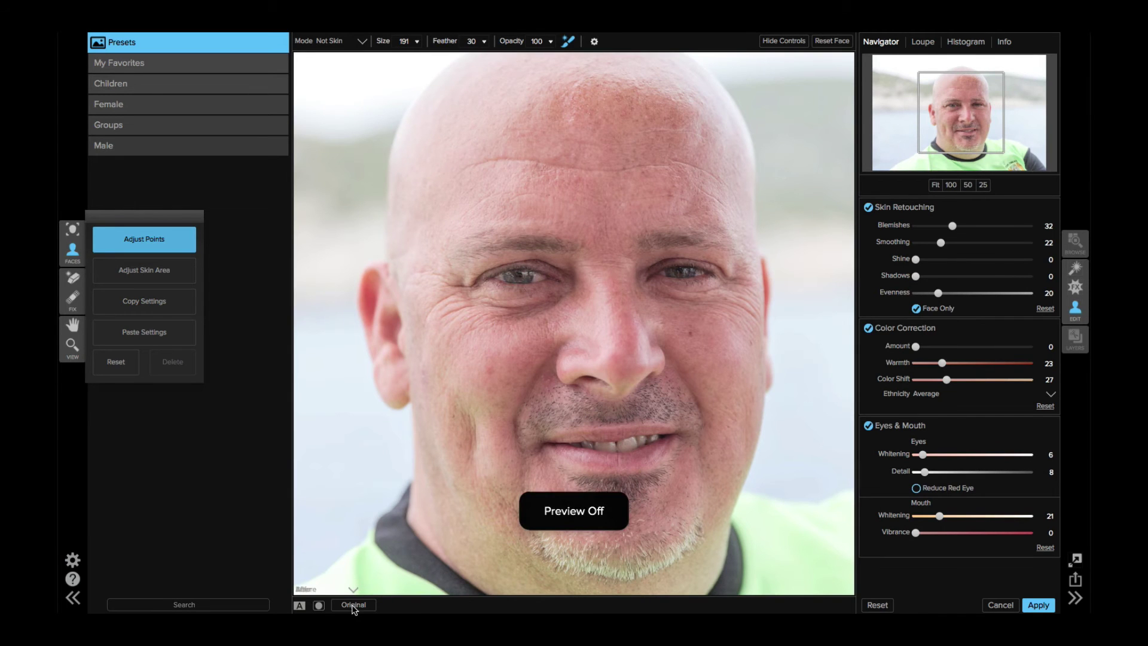
click(352, 605)
click(353, 605)
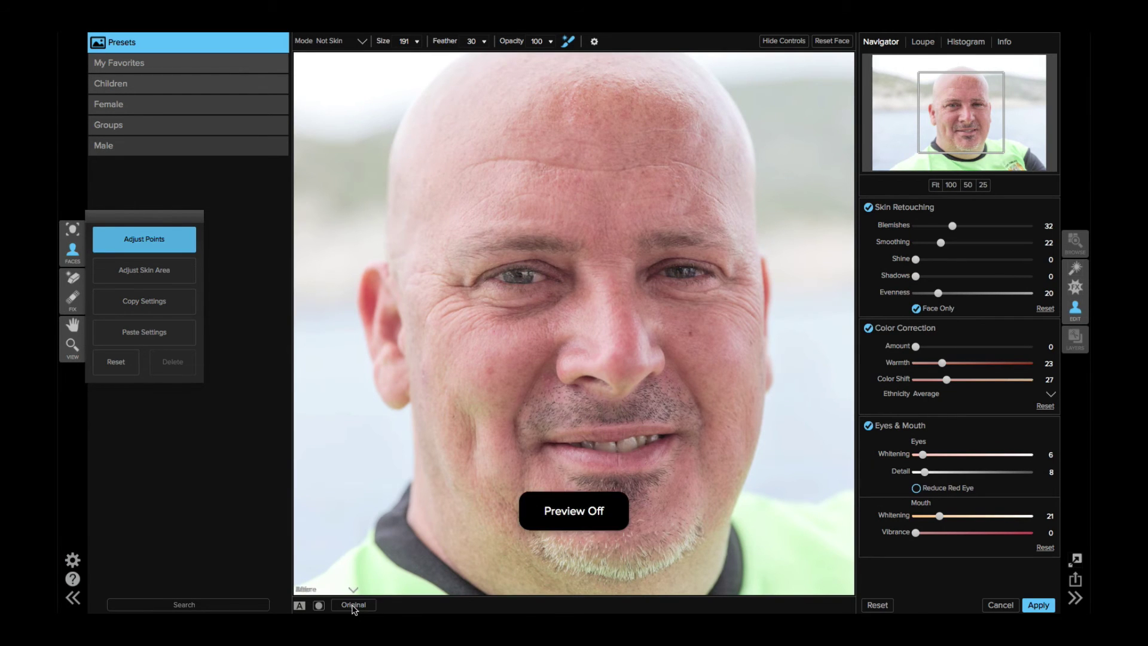
Step: Check the effect of the current skin retouching by switching repeatedly between the original and the preview
click(354, 606)
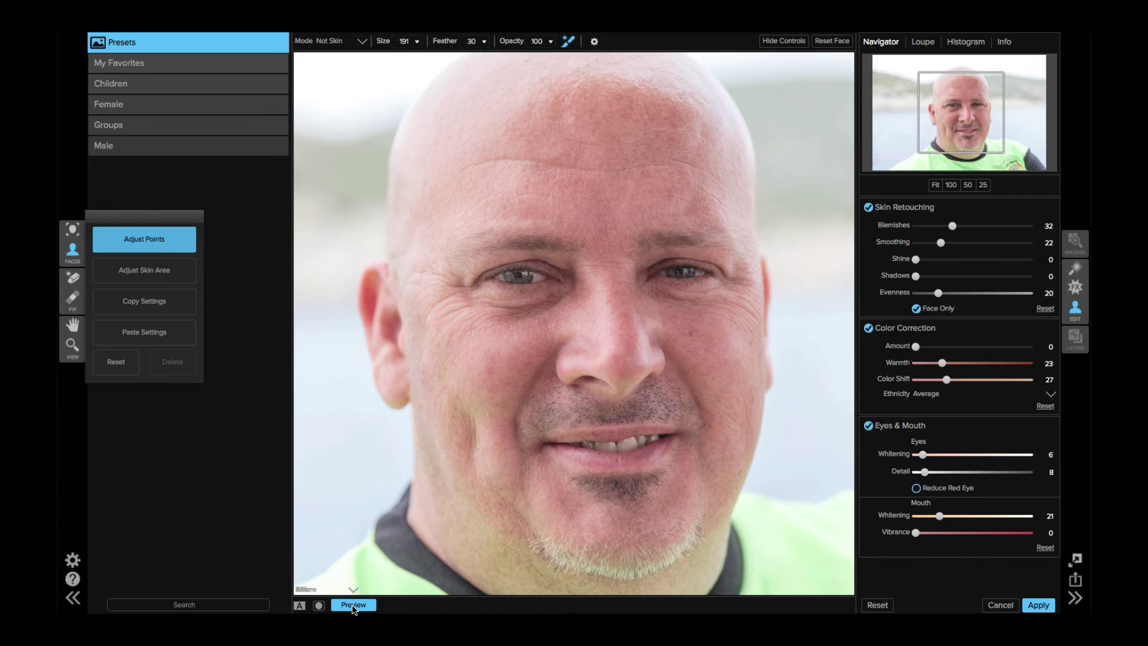
click(353, 605)
click(353, 606)
click(354, 605)
click(354, 606)
Step: Set the skin retouching to 43 for blemishes and 16 for smoothing, and compare the result with the original
drag(952, 226, 965, 227)
drag(941, 243, 933, 243)
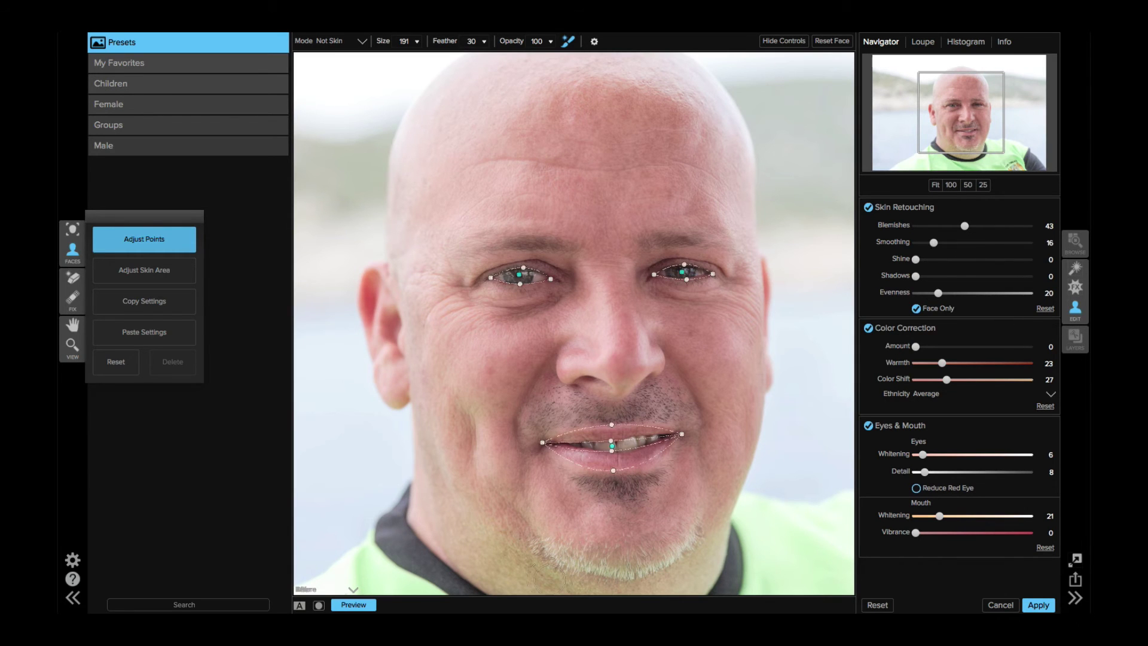
click(365, 608)
click(365, 609)
click(365, 606)
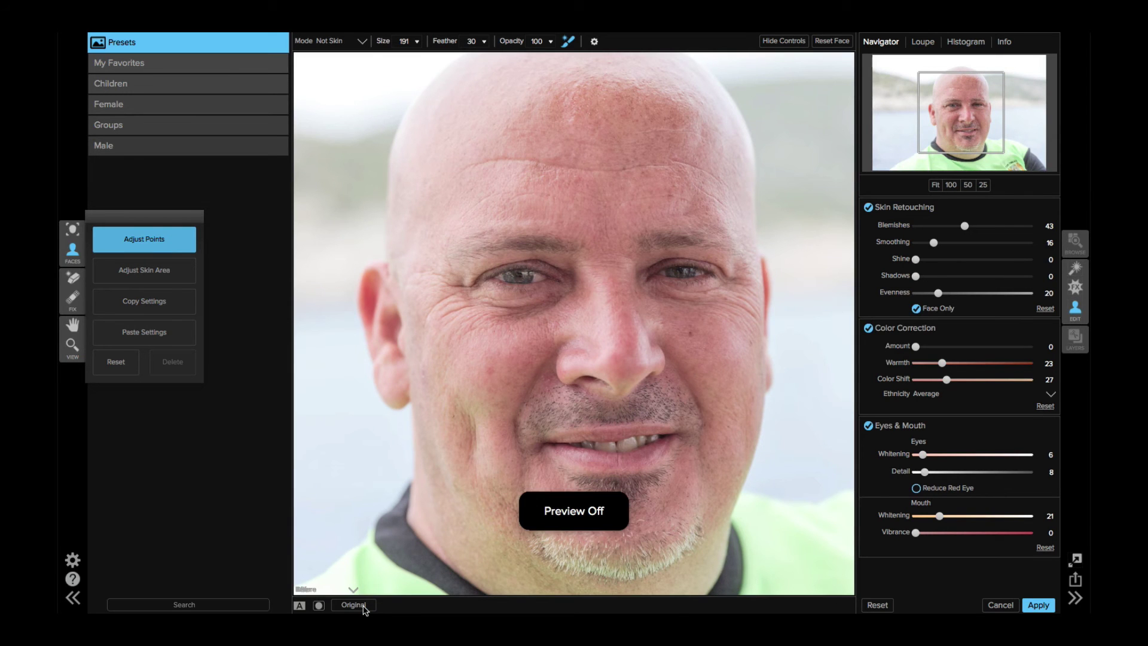
click(364, 606)
click(364, 606)
click(365, 606)
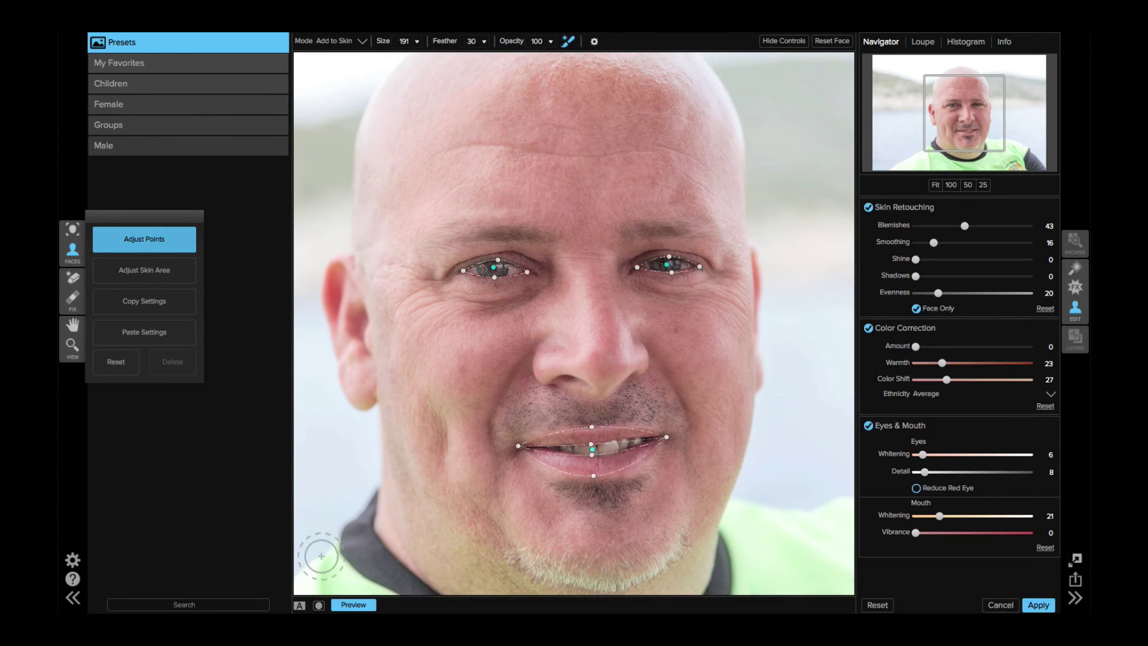
Step: Compare before and after in a split view, and display the red skin mask over the portrait
click(305, 606)
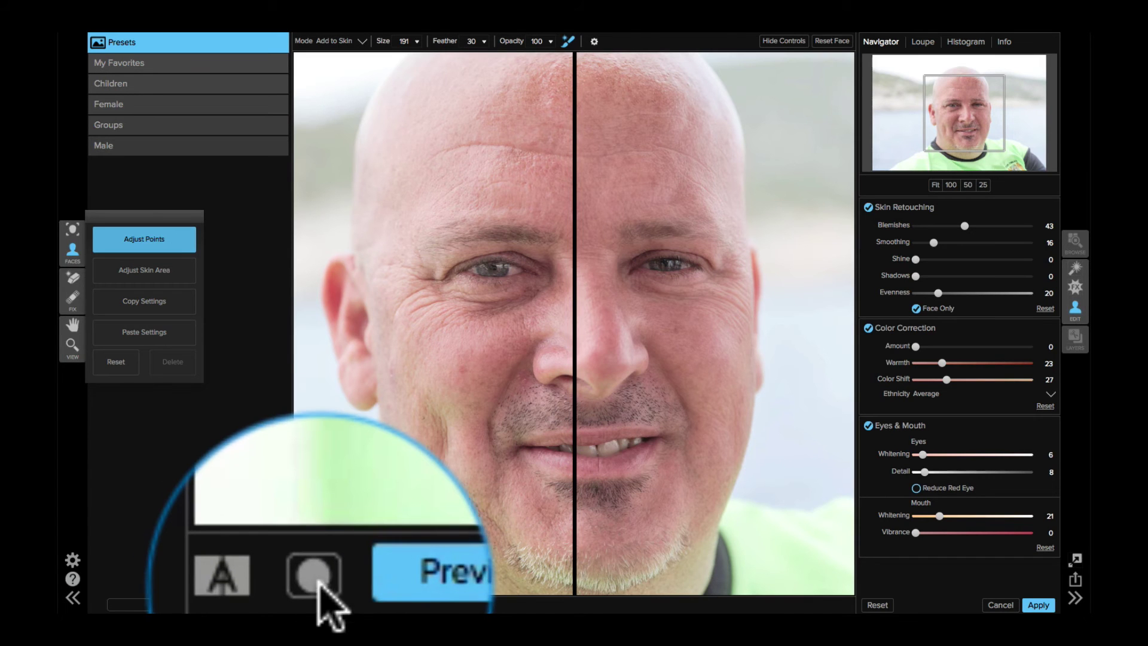
click(319, 605)
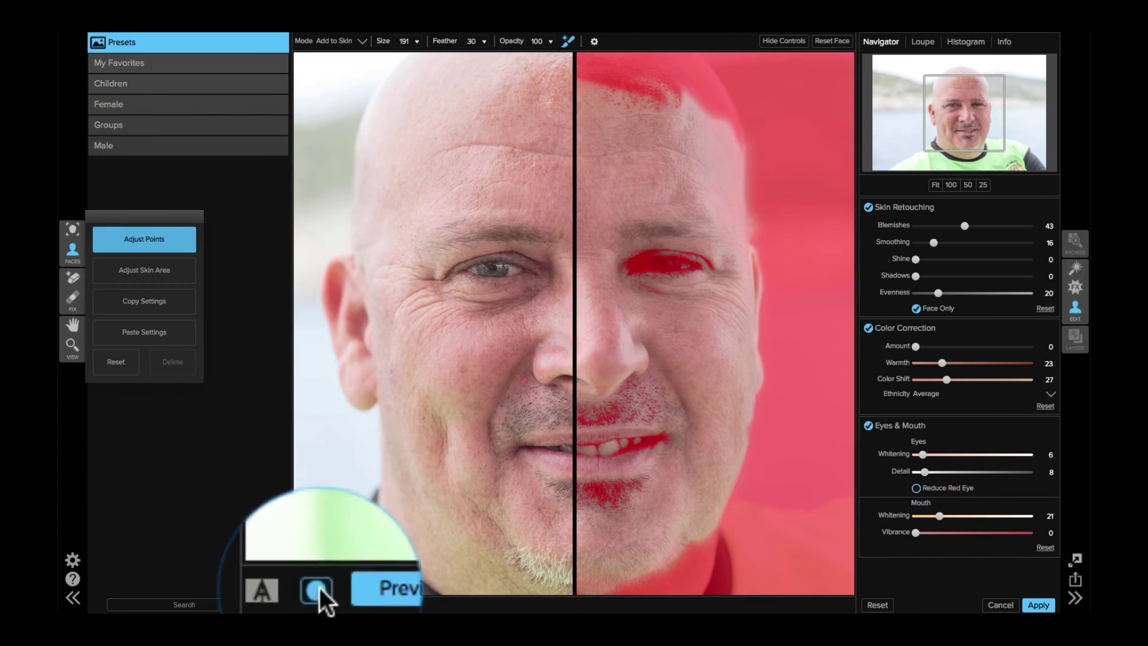
click(299, 605)
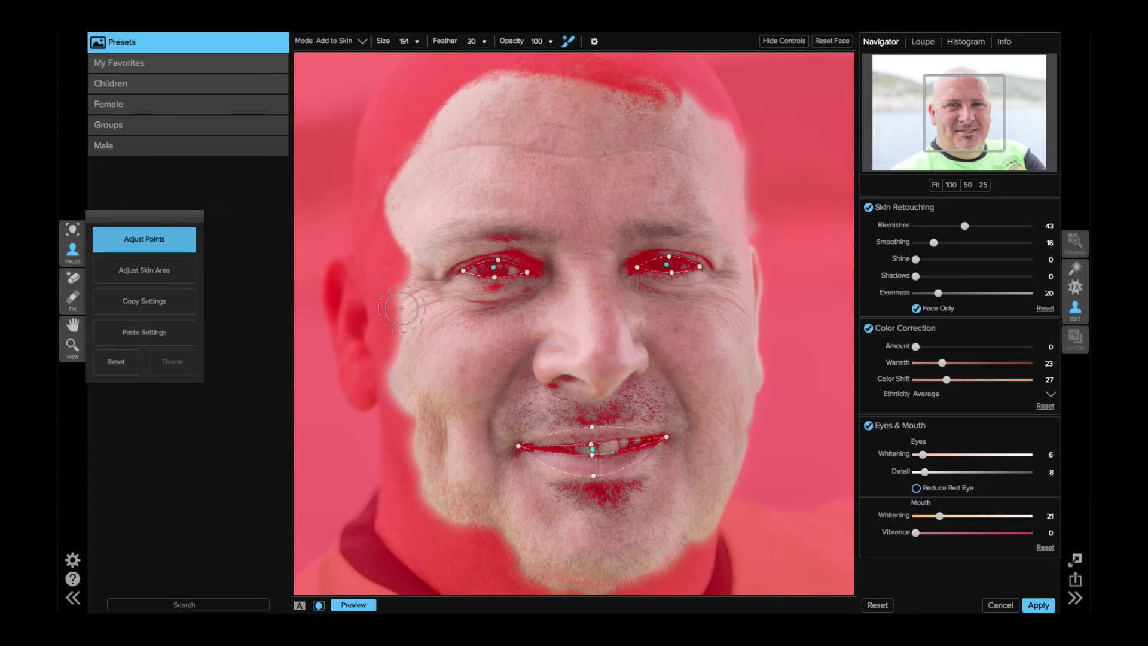
Step: Exclude both eyebrows from the skin mask by painting over them in Not Skin mode
click(332, 43)
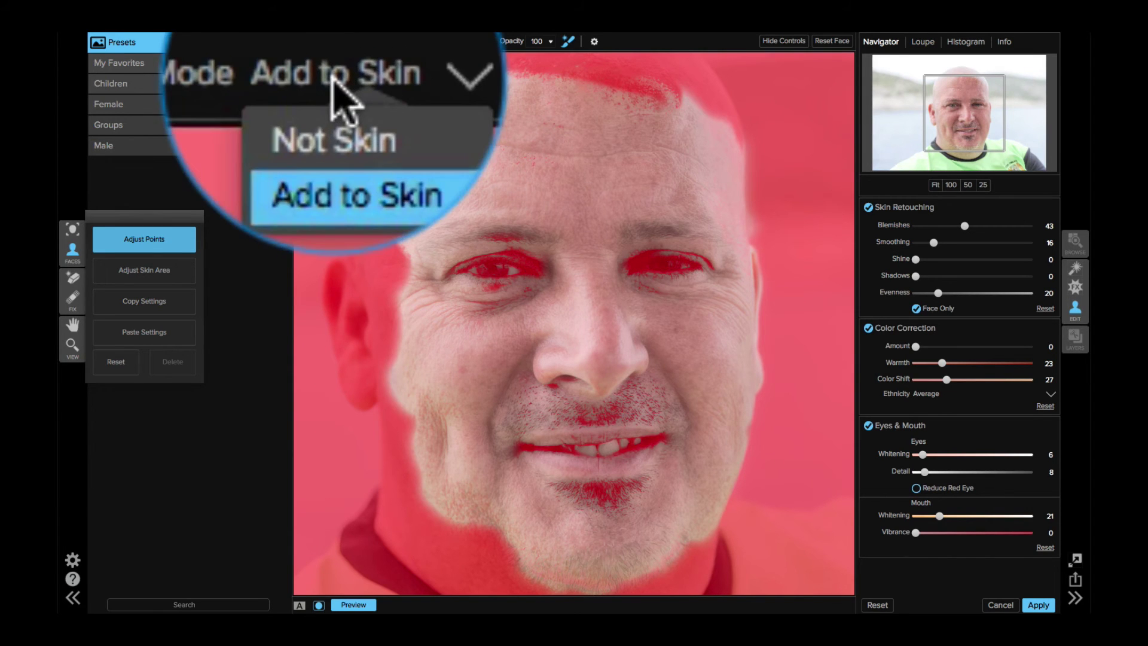
click(333, 55)
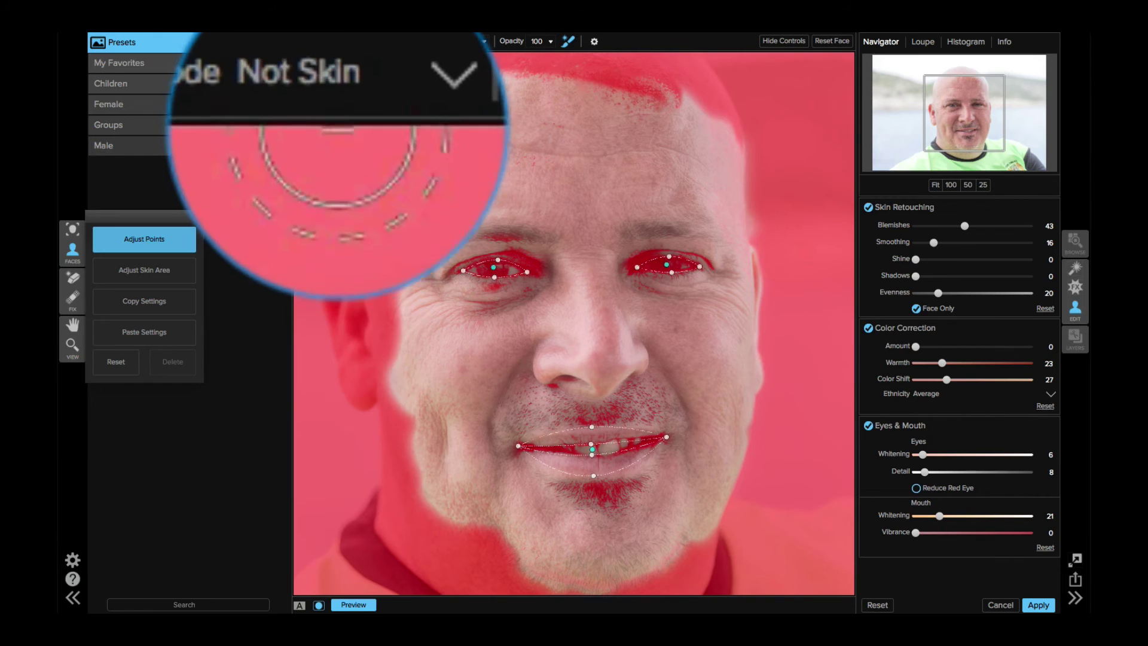
mouse_move(502, 233)
mouse_down()
mouse_move(526, 236)
mouse_move(489, 233)
mouse_up()
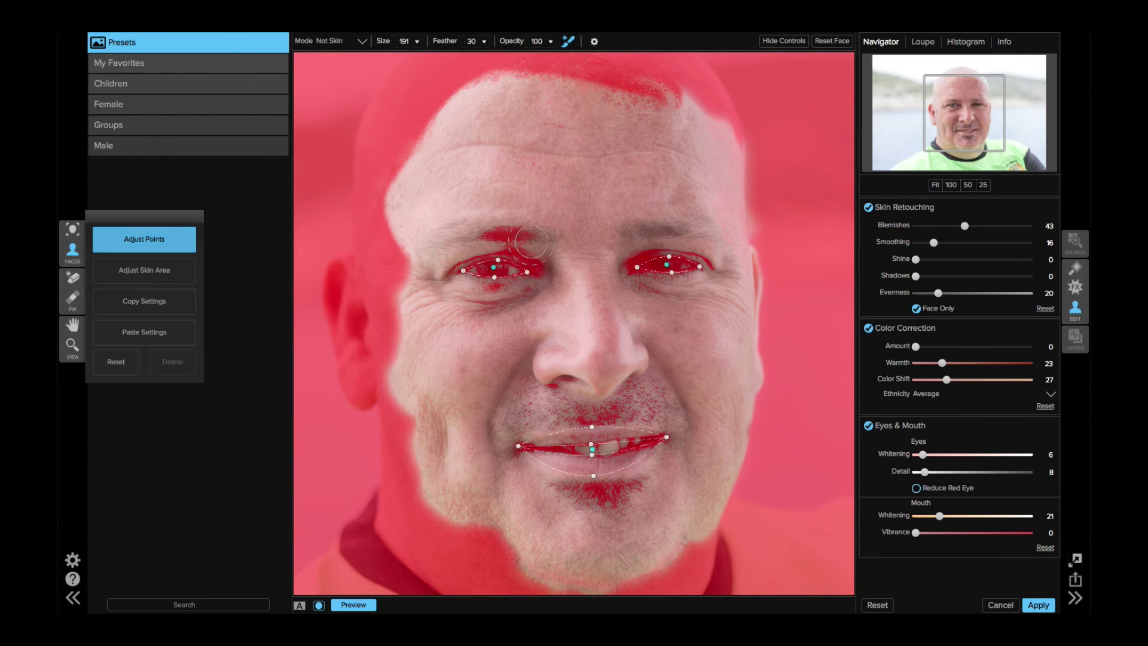
mouse_move(671, 236)
mouse_down()
mouse_move(631, 236)
mouse_move(662, 228)
mouse_up()
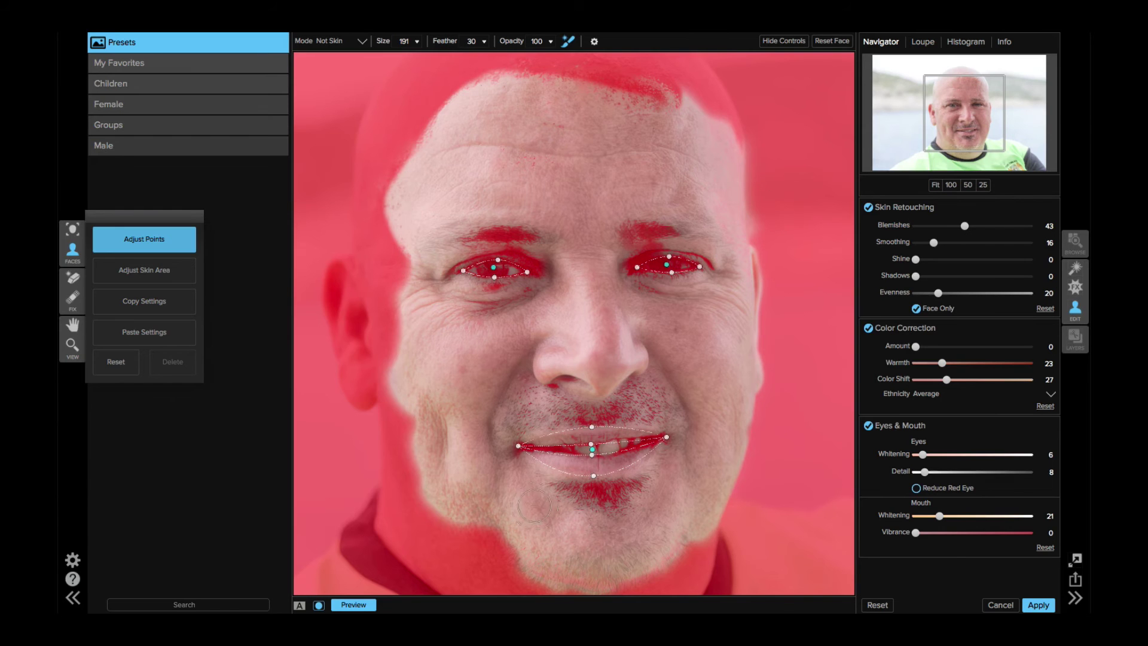
Step: Extend the skin mask over the outer forehead, cheek and jaw by painting in Add to Skin mode, and hide the mask
click(332, 41)
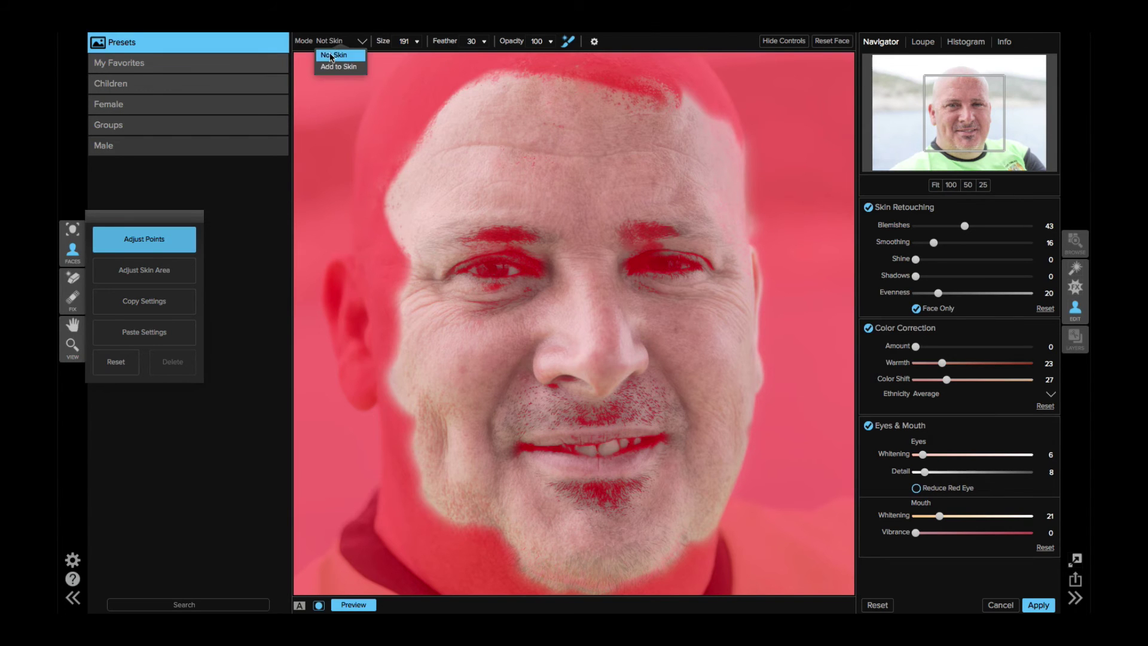
click(332, 67)
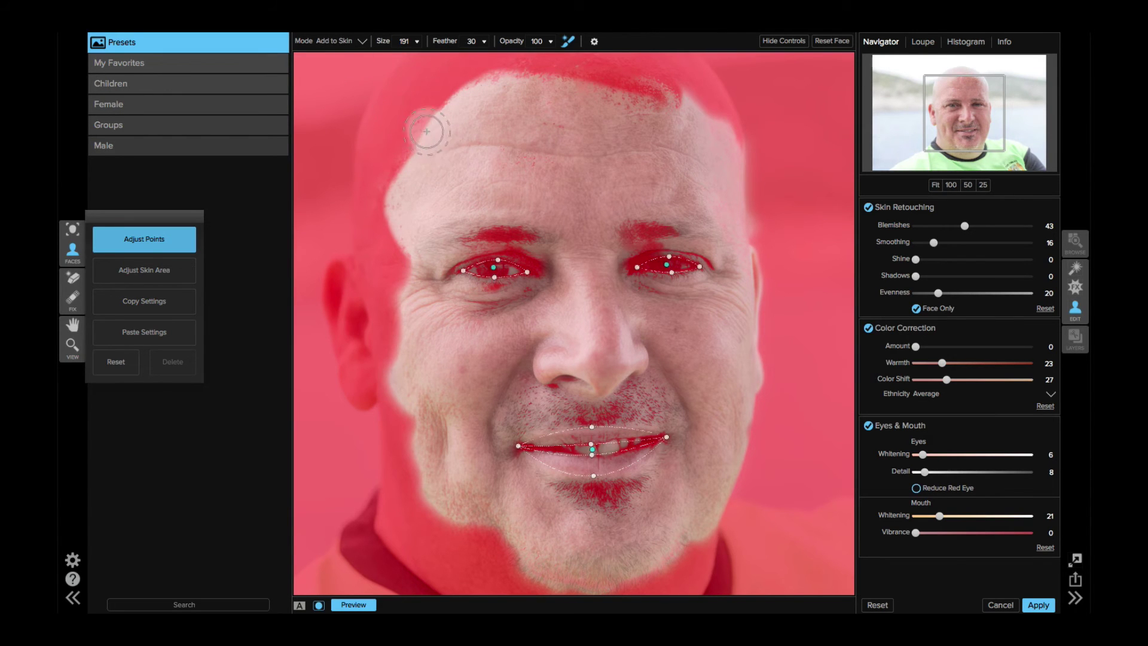
mouse_move(416, 159)
mouse_down()
mouse_move(462, 99)
mouse_move(510, 85)
mouse_move(599, 86)
mouse_move(691, 126)
mouse_move(678, 101)
mouse_move(583, 76)
mouse_move(657, 91)
mouse_move(712, 140)
mouse_move(688, 103)
mouse_move(649, 82)
mouse_move(588, 71)
mouse_move(461, 84)
mouse_move(410, 170)
mouse_move(401, 356)
mouse_move(389, 214)
mouse_move(408, 127)
mouse_move(413, 470)
mouse_move(408, 431)
mouse_move(438, 511)
mouse_move(503, 544)
mouse_move(511, 566)
mouse_move(447, 544)
mouse_move(583, 595)
mouse_move(679, 544)
mouse_move(673, 566)
mouse_move(652, 578)
mouse_move(573, 581)
mouse_move(532, 572)
mouse_move(502, 534)
mouse_move(481, 571)
mouse_move(499, 584)
mouse_move(442, 544)
mouse_move(408, 481)
mouse_move(431, 540)
mouse_move(403, 477)
mouse_move(428, 526)
mouse_move(475, 561)
mouse_up()
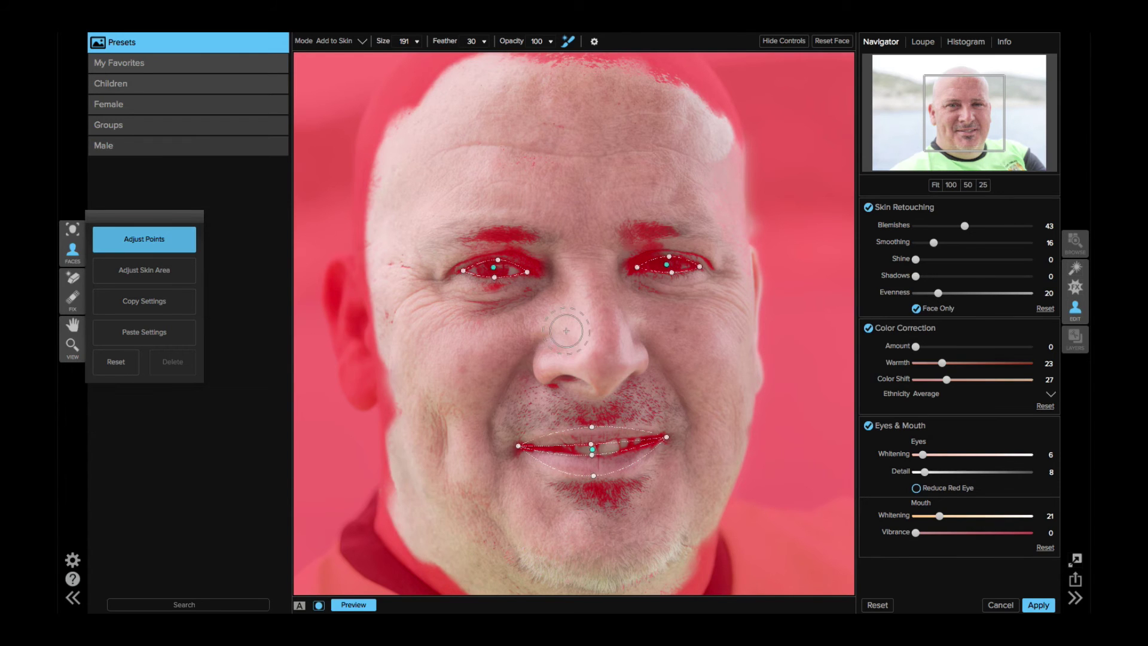
key(backslash)
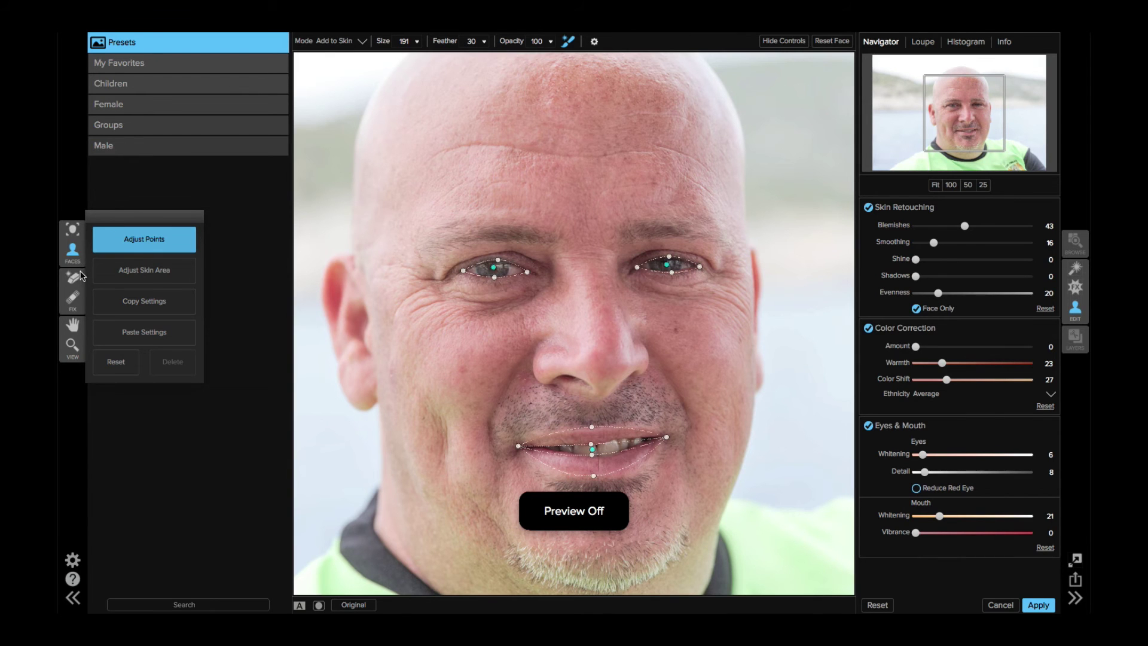
Step: Remove the horizontal wrinkle on the left half of the forehead with the size 40 eraser
click(94, 288)
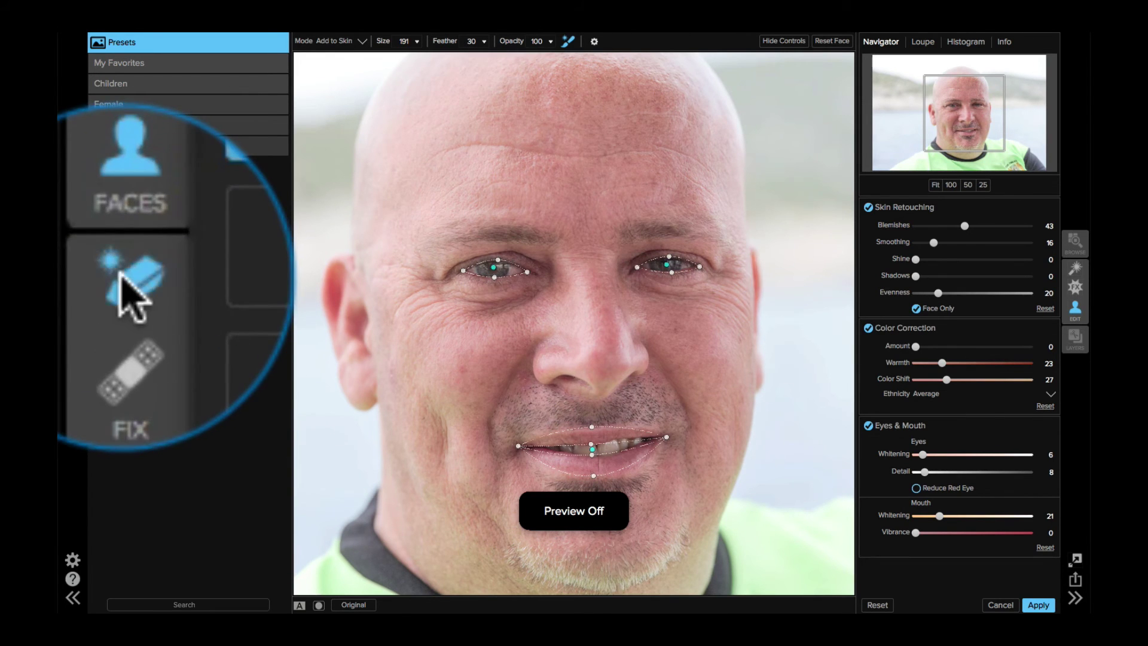
click(73, 281)
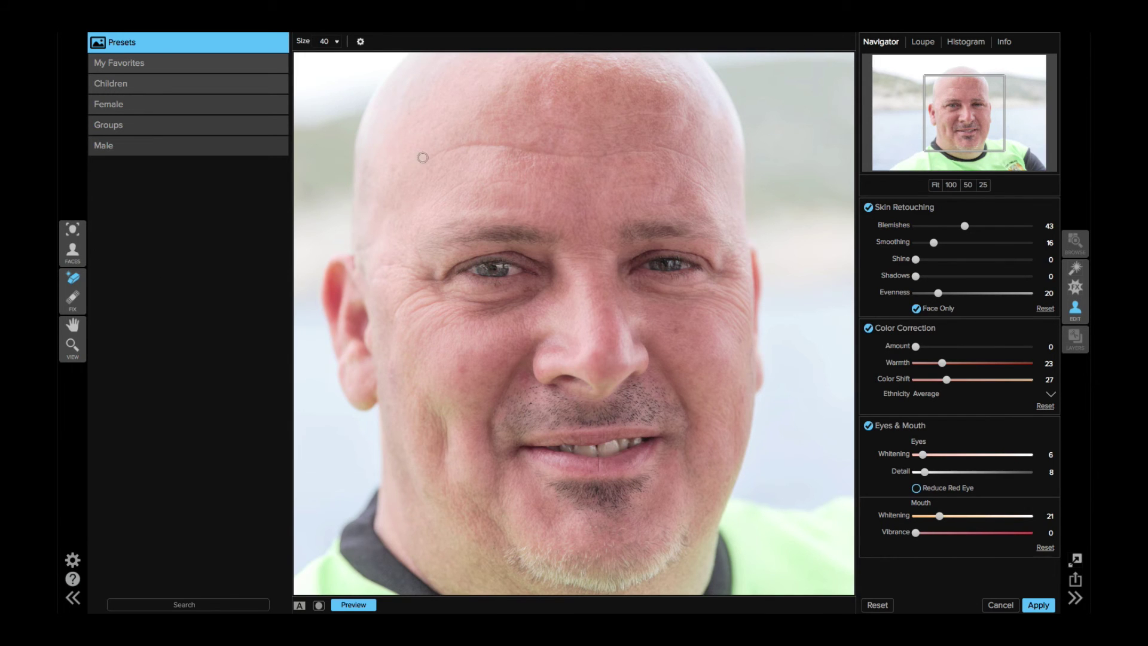
drag(426, 157, 445, 152)
click(443, 151)
drag(443, 151, 506, 145)
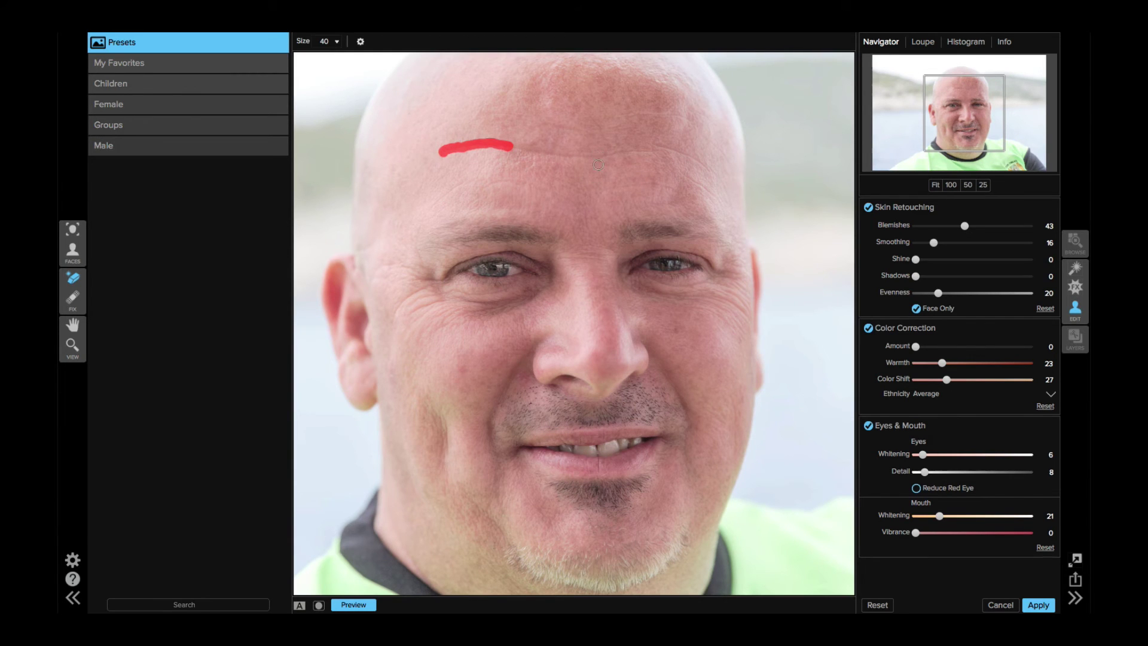
Step: Erase the wrinkles on the upper cheek beside and below the eye on the left of the photo
drag(392, 326, 412, 295)
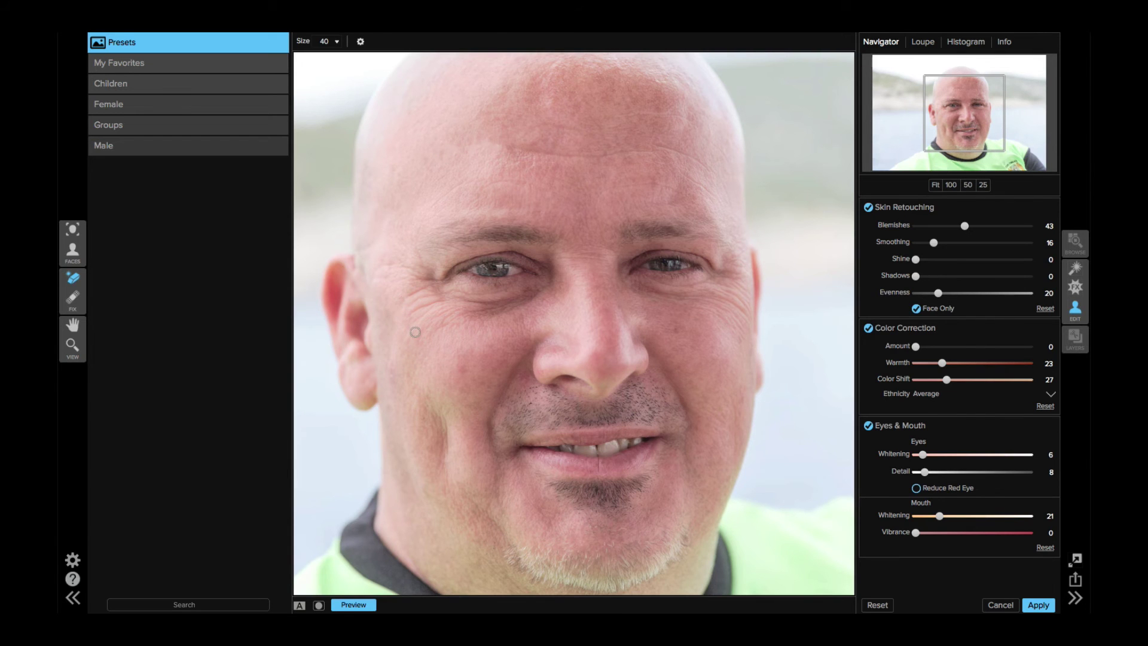
drag(435, 303, 412, 314)
drag(425, 291, 400, 297)
drag(417, 323, 435, 311)
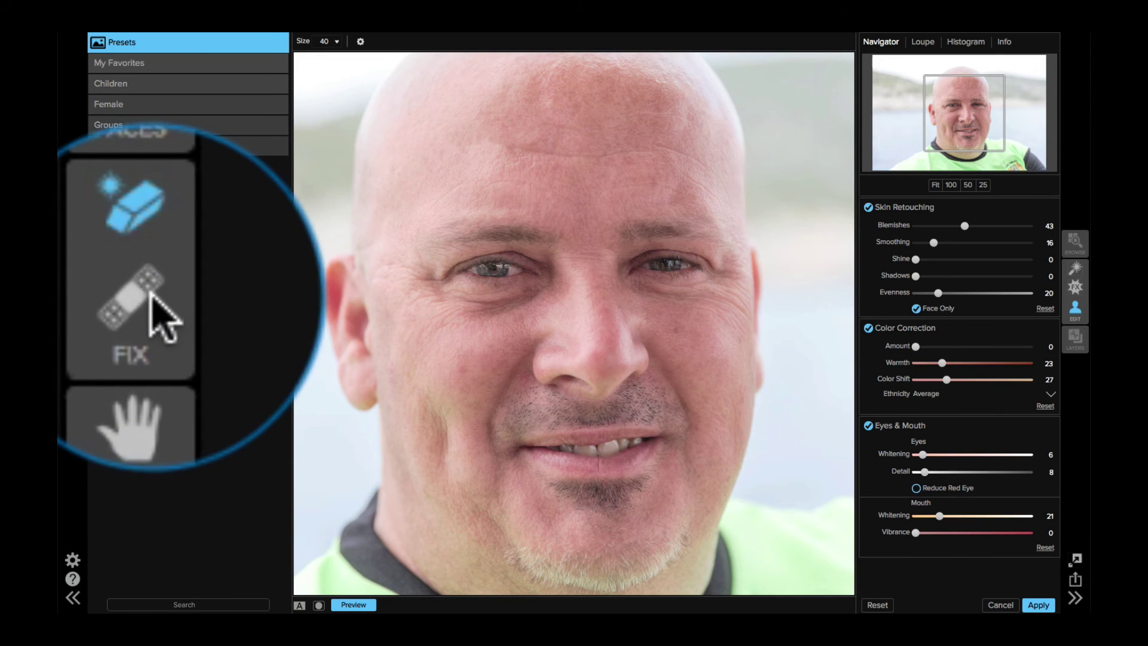
Step: Retouch one blemish on each cheek with the size 40 healing brush, using feather 25 and opacity 100
click(88, 305)
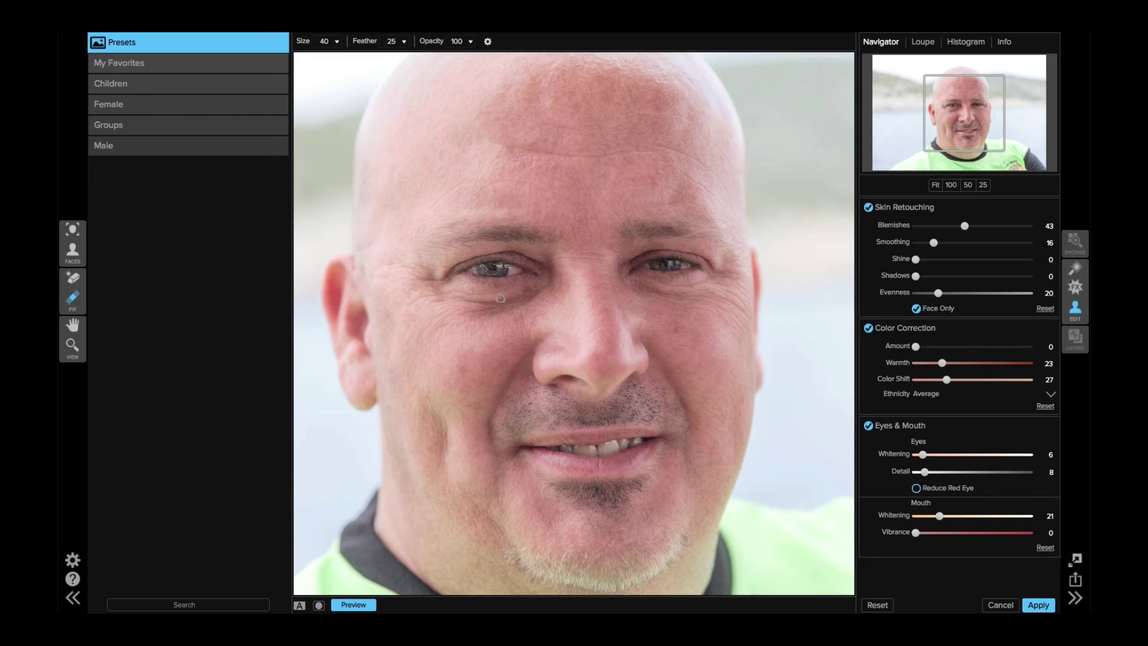
click(463, 369)
click(674, 331)
Step: Erase the lines above the right-hand eyebrow, the crease in the left-hand cheek and the wrinkle below the right-hand eye
click(70, 284)
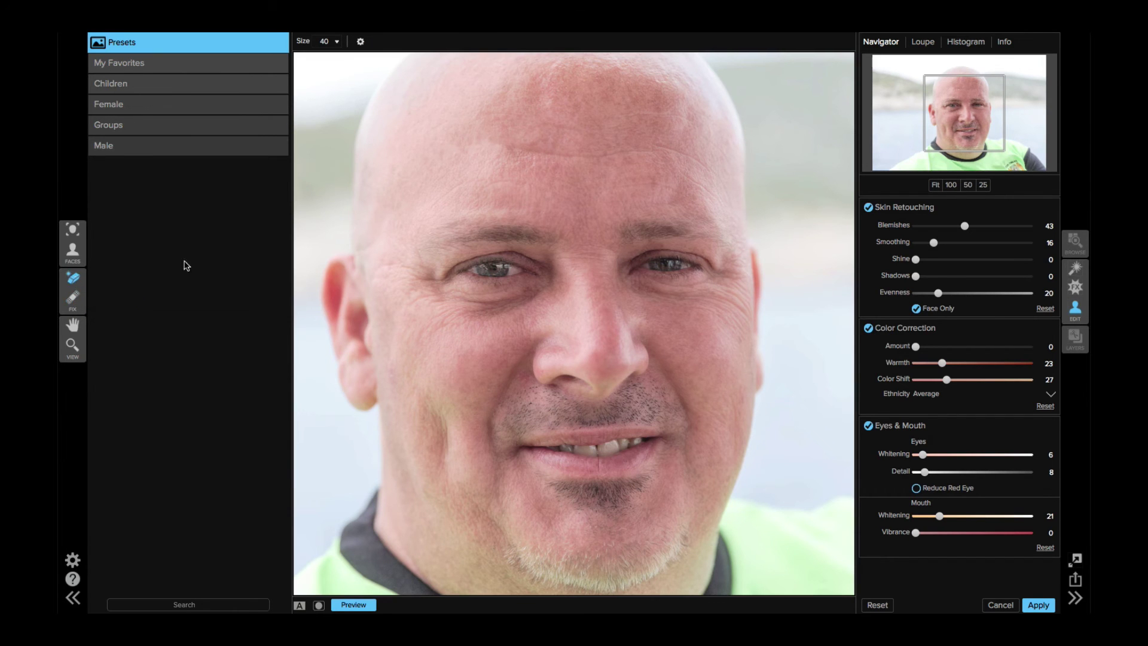
drag(676, 191, 615, 186)
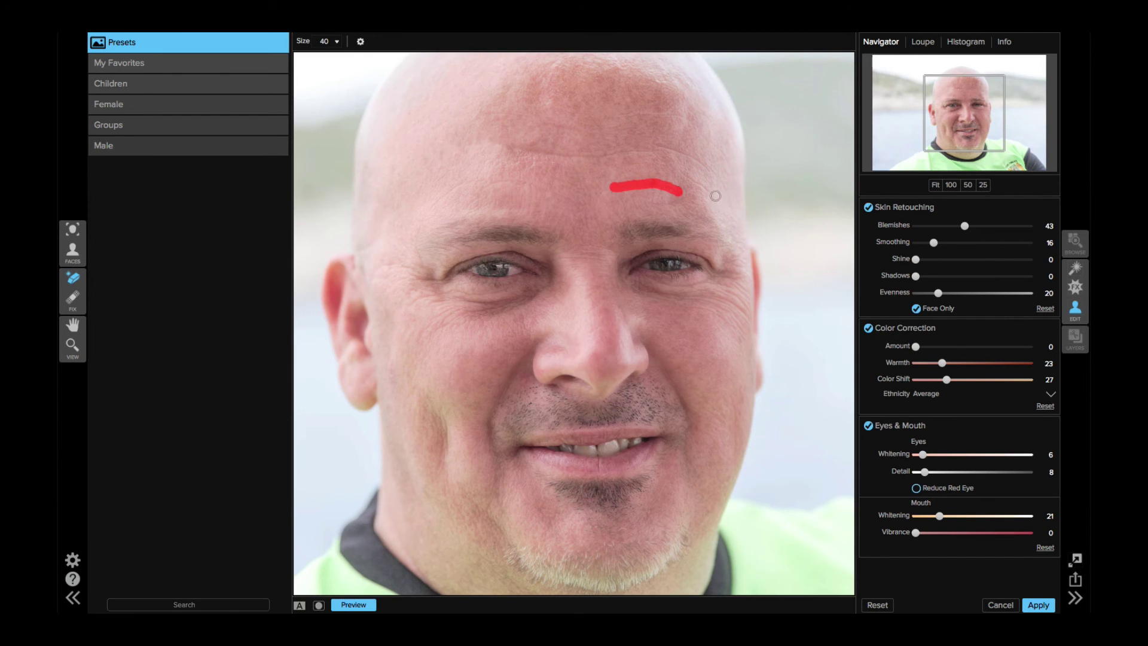
drag(718, 199, 685, 177)
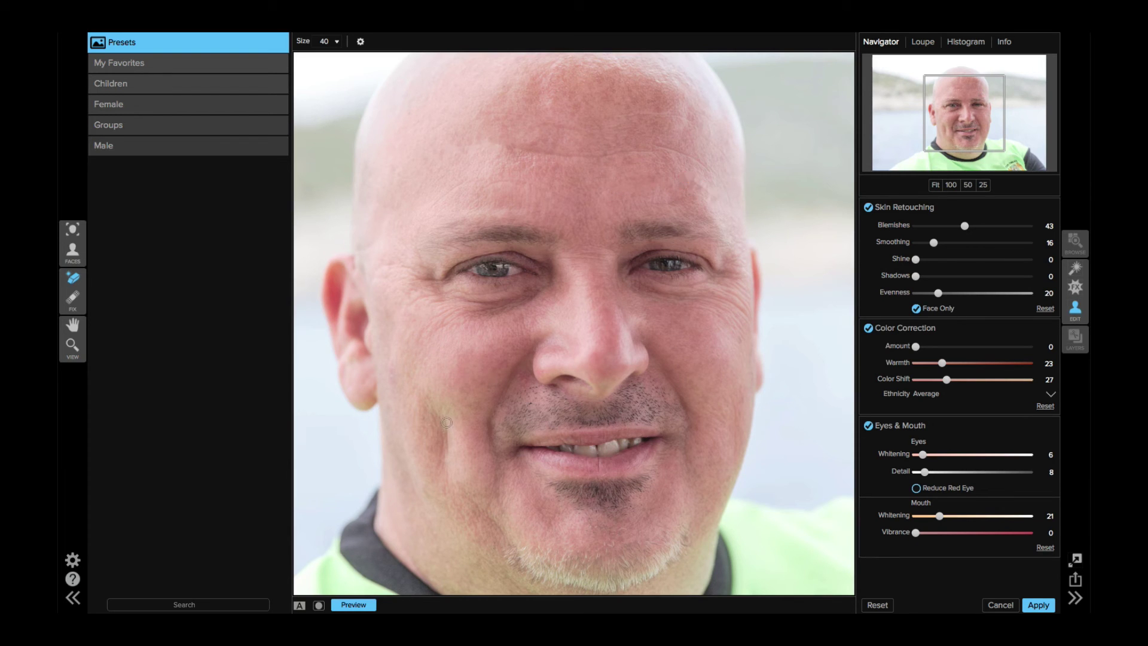
drag(445, 420, 449, 449)
drag(748, 319, 704, 297)
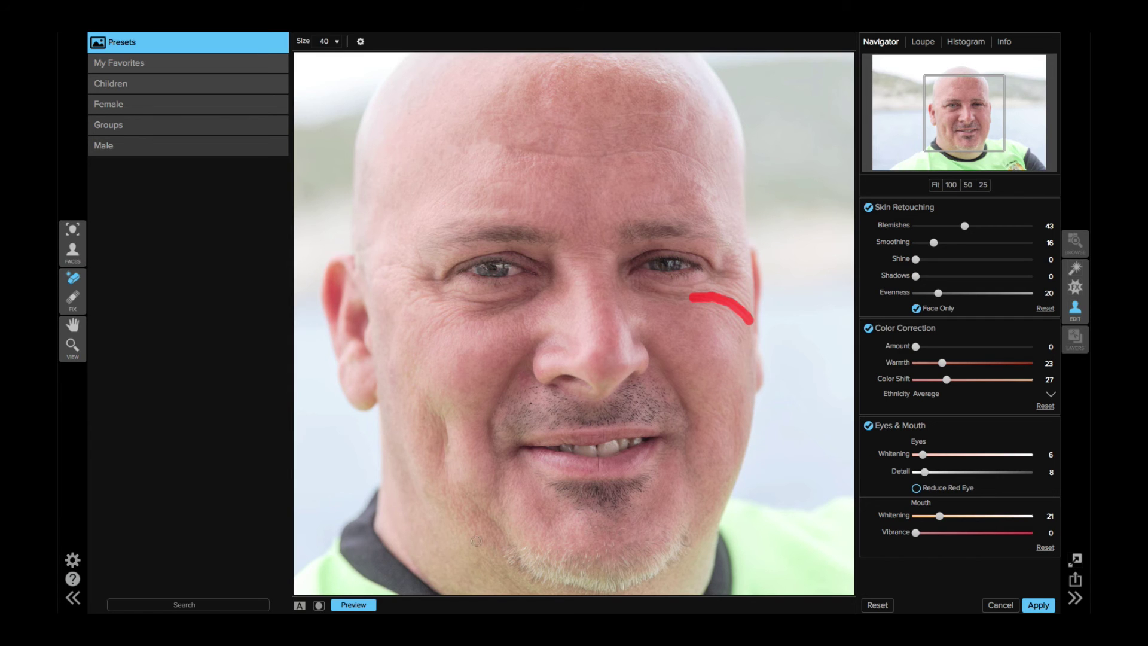
Step: Compare the wrinkle and blemish removal with the original by toggling the preview repeatedly
click(363, 604)
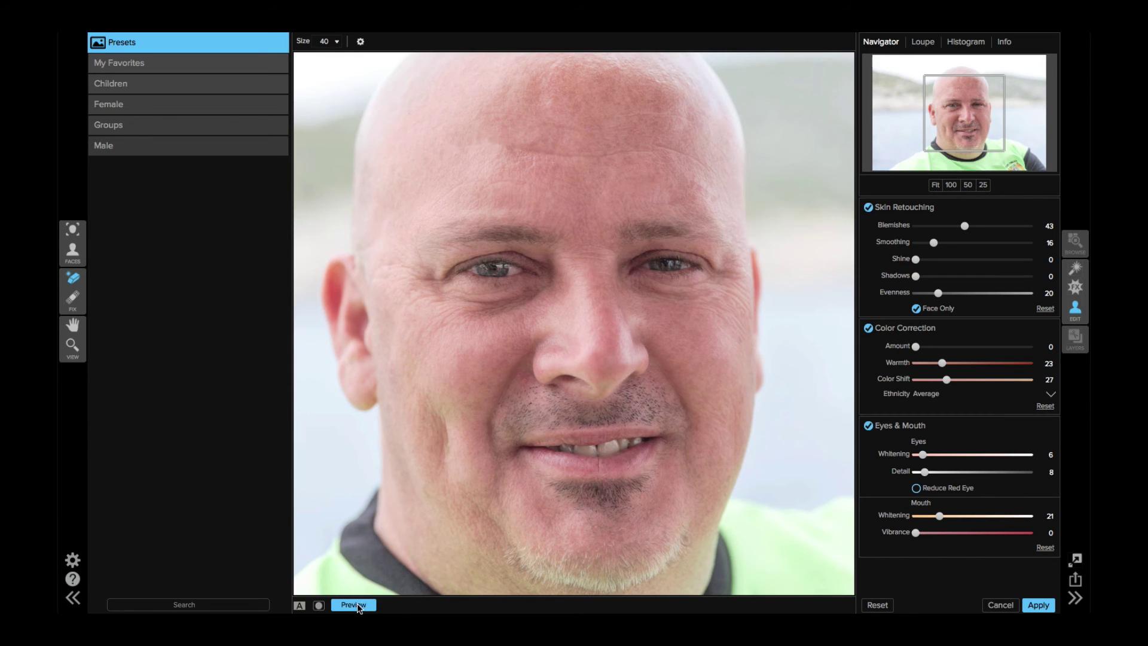
click(357, 605)
click(357, 605)
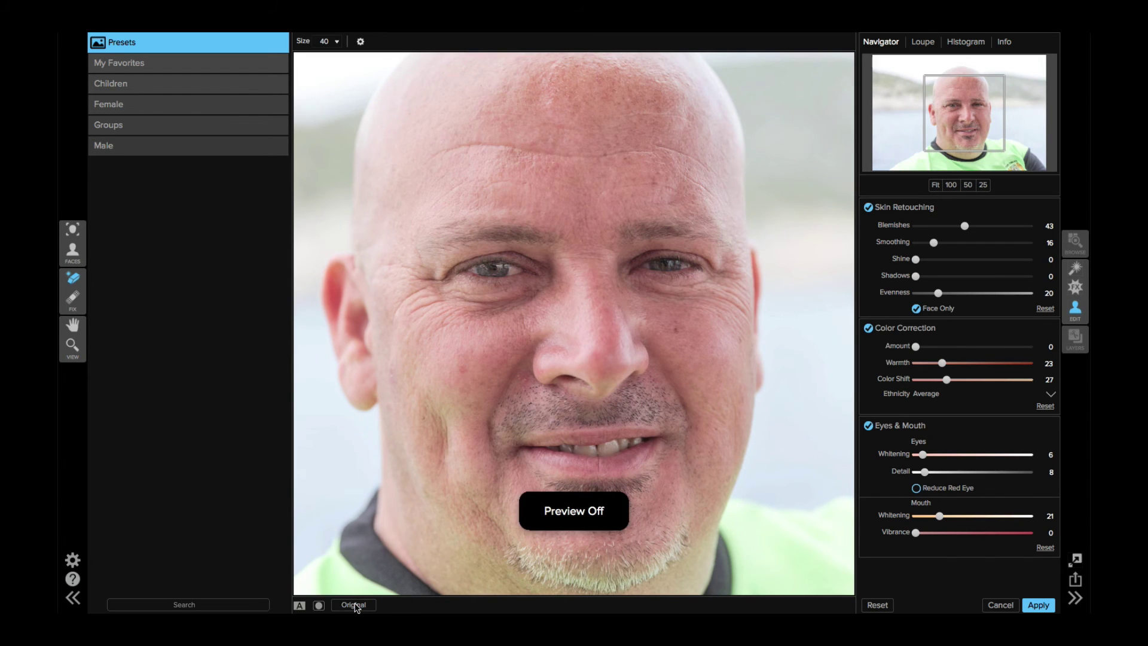
click(357, 605)
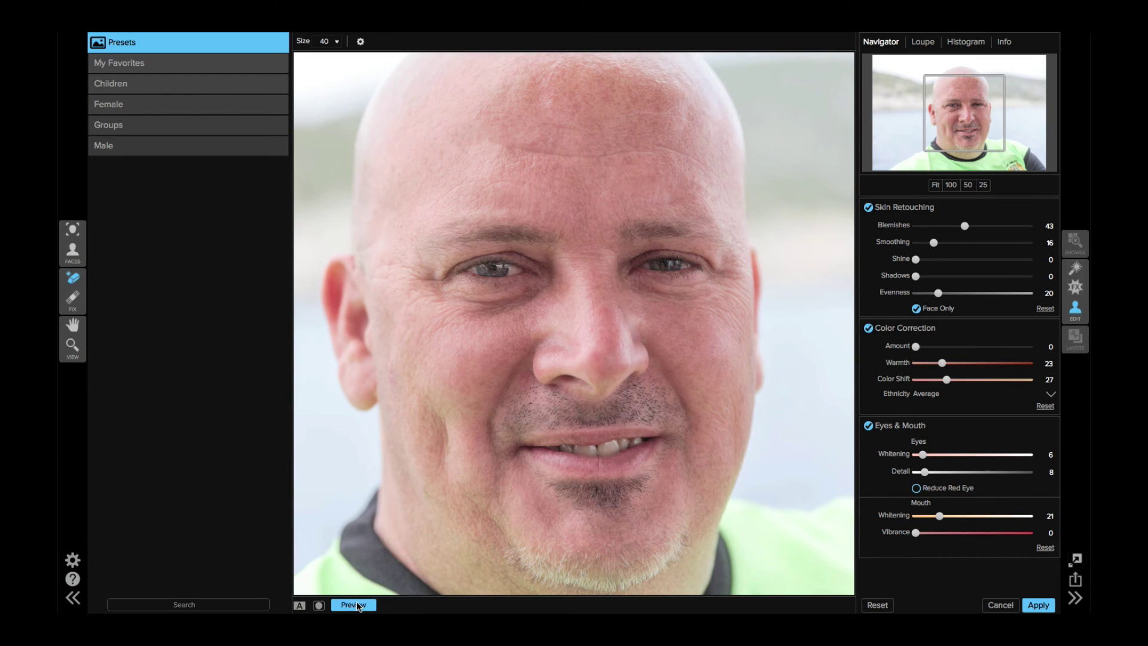
click(357, 605)
click(357, 605)
click(358, 605)
click(358, 605)
click(359, 604)
click(358, 605)
click(359, 604)
click(359, 605)
Step: Erase the remaining wrinkle traces across the forehead, and check the result against the original
mouse_move(468, 141)
mouse_down()
mouse_move(440, 147)
mouse_move(495, 144)
mouse_move(447, 149)
mouse_up()
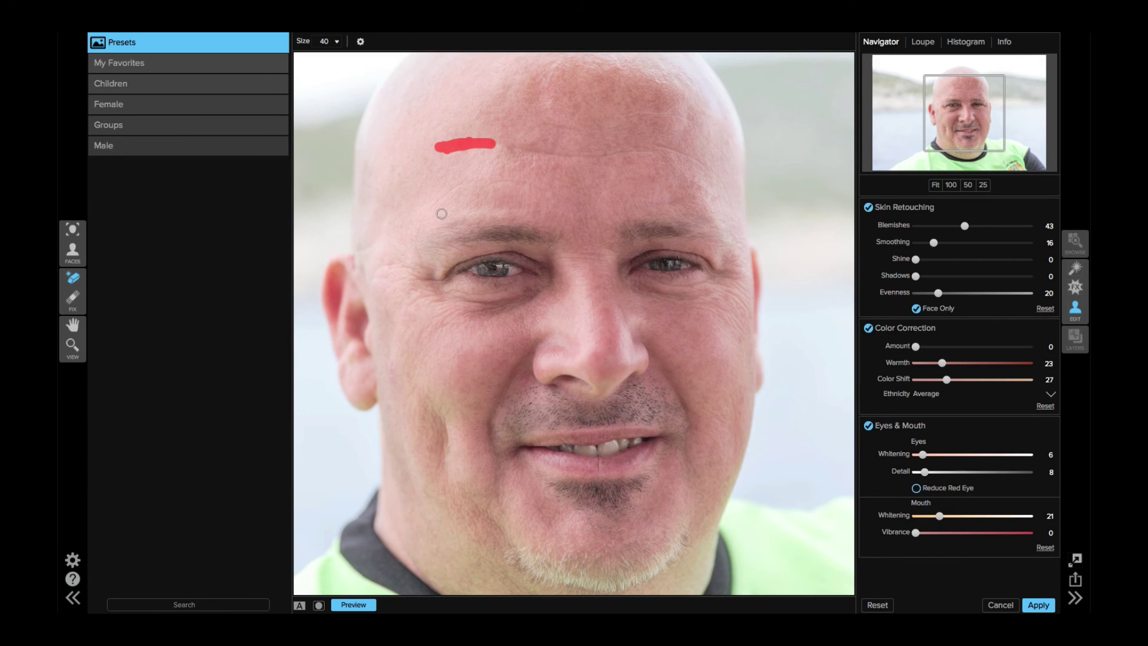
mouse_move(547, 145)
mouse_down()
mouse_move(526, 144)
mouse_move(547, 142)
mouse_up()
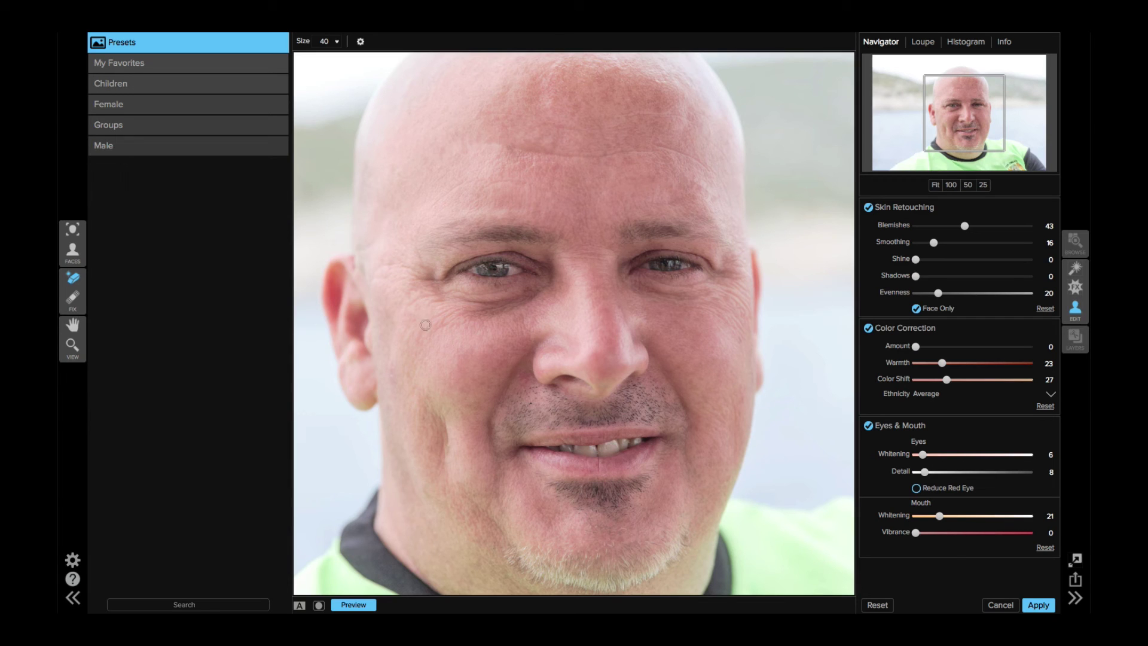
click(357, 606)
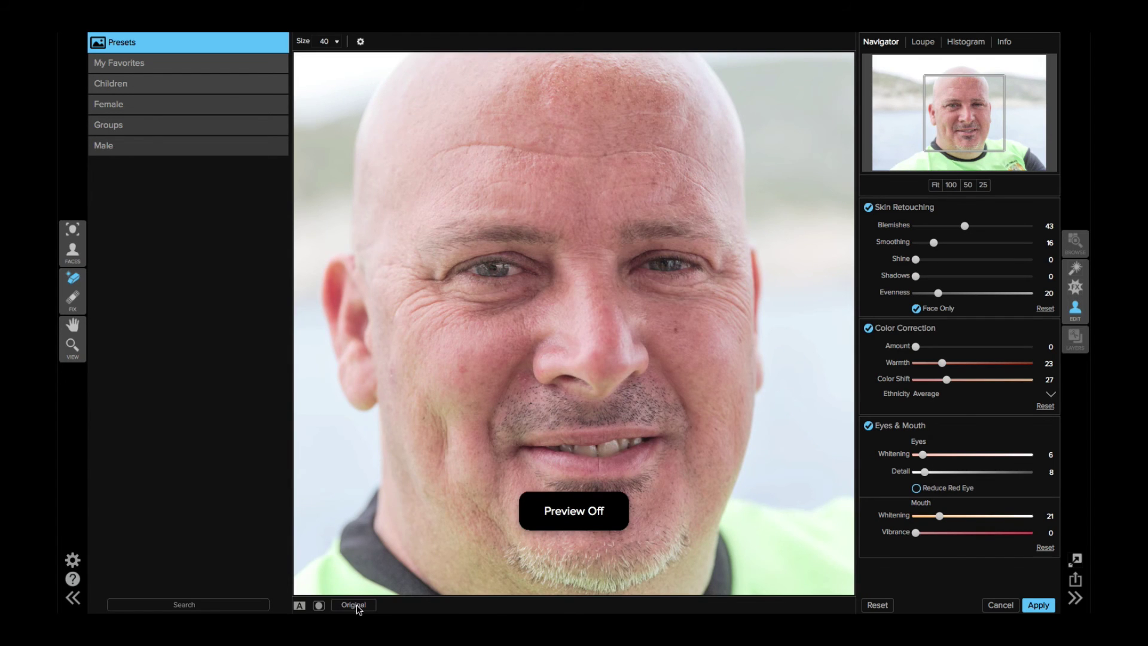
click(356, 606)
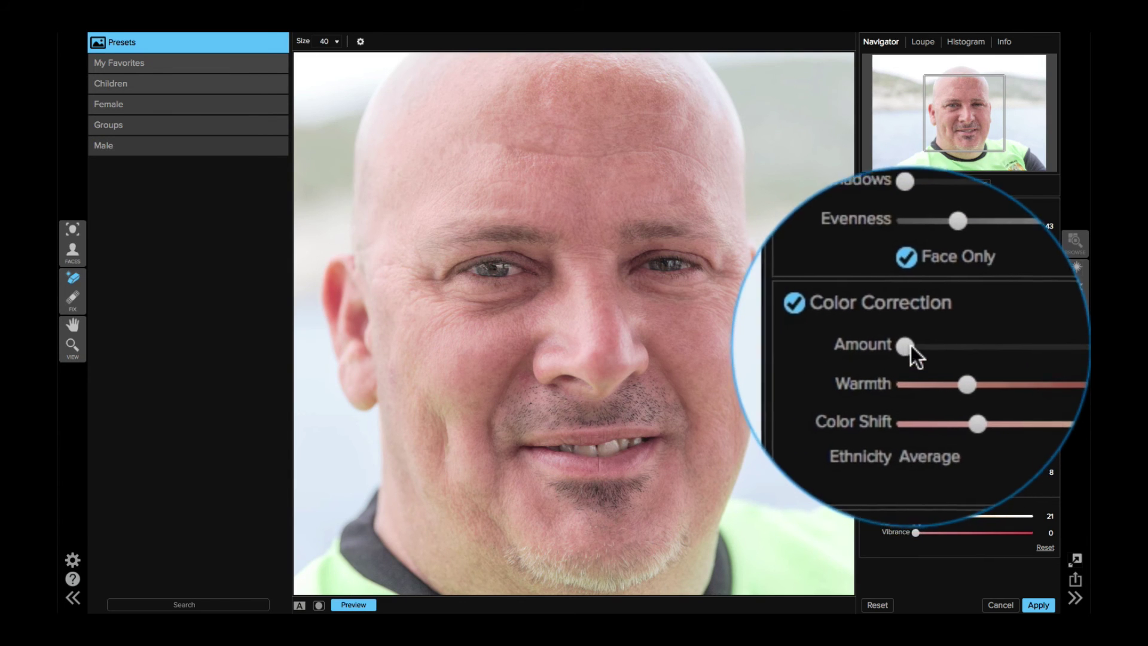
Step: Set the color correction amount to 38 and its warmth to 34
drag(910, 344, 910, 368)
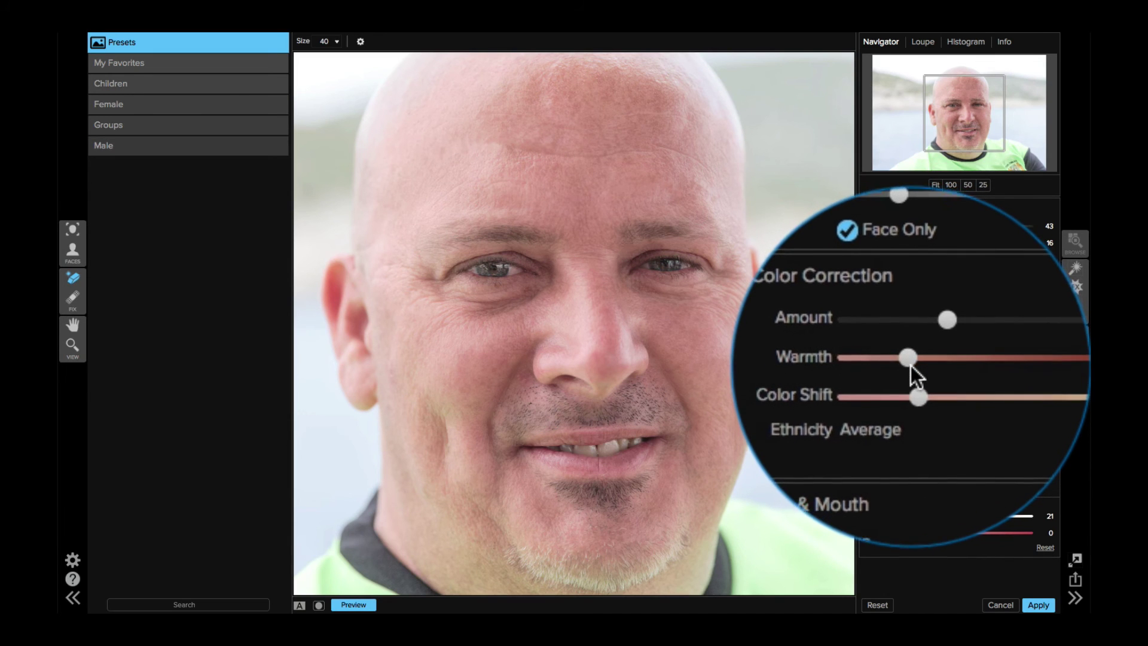
drag(909, 367, 910, 358)
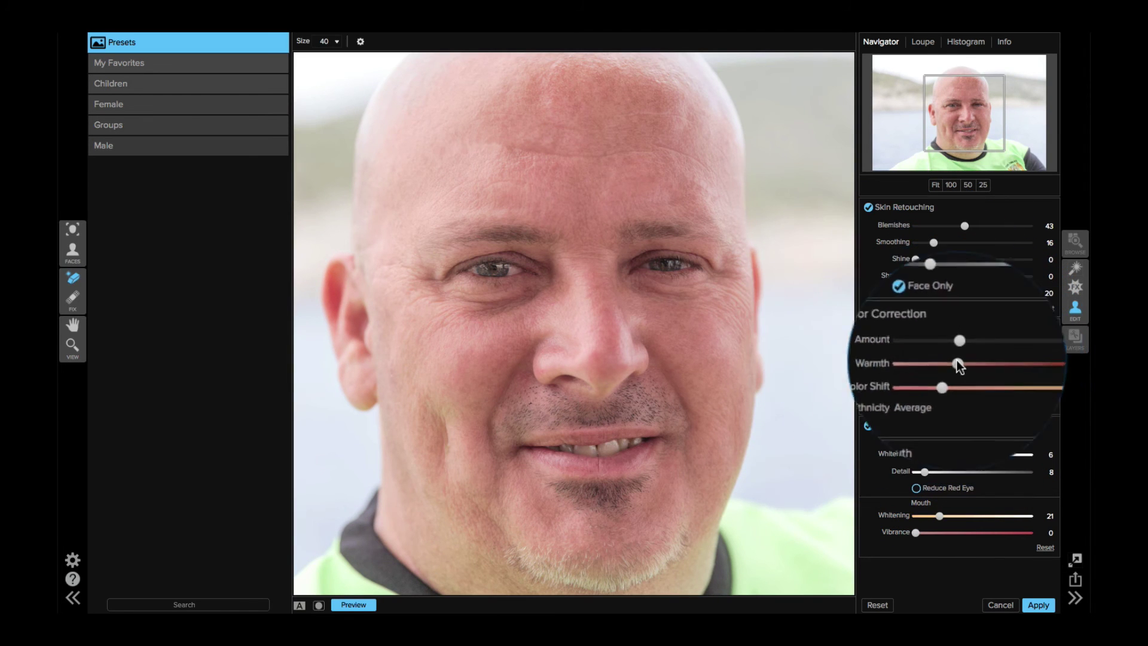
drag(956, 364, 954, 365)
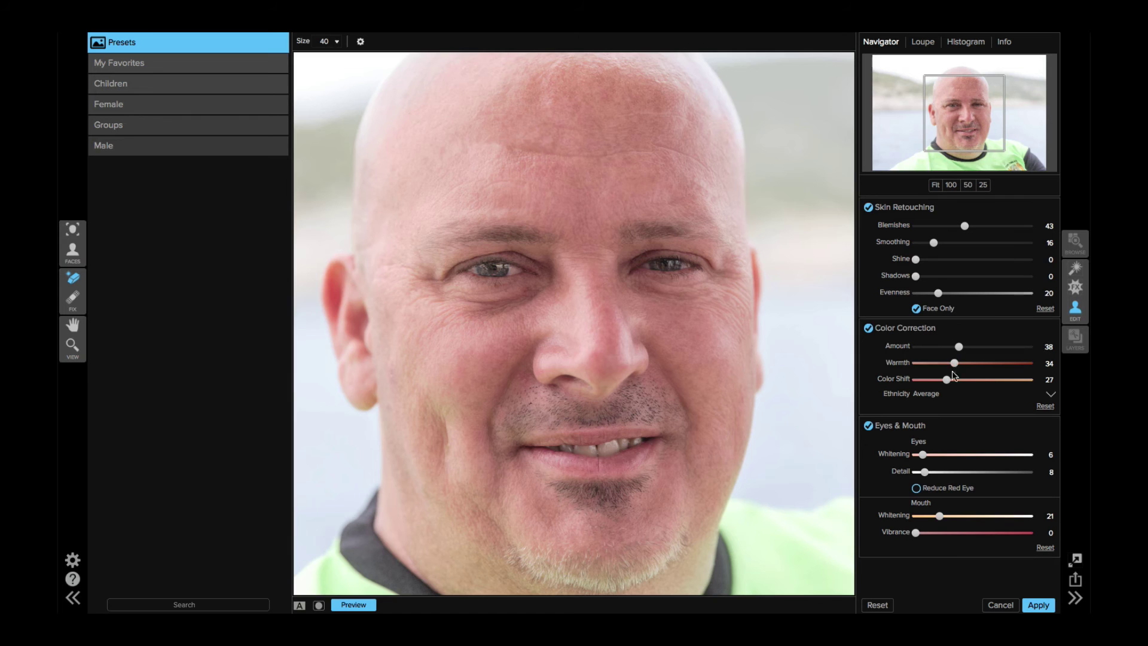
Step: Set the color correction warmth to 32 and color shift to 37, and check the result against the original
drag(954, 363, 959, 383)
drag(958, 383, 972, 382)
click(353, 605)
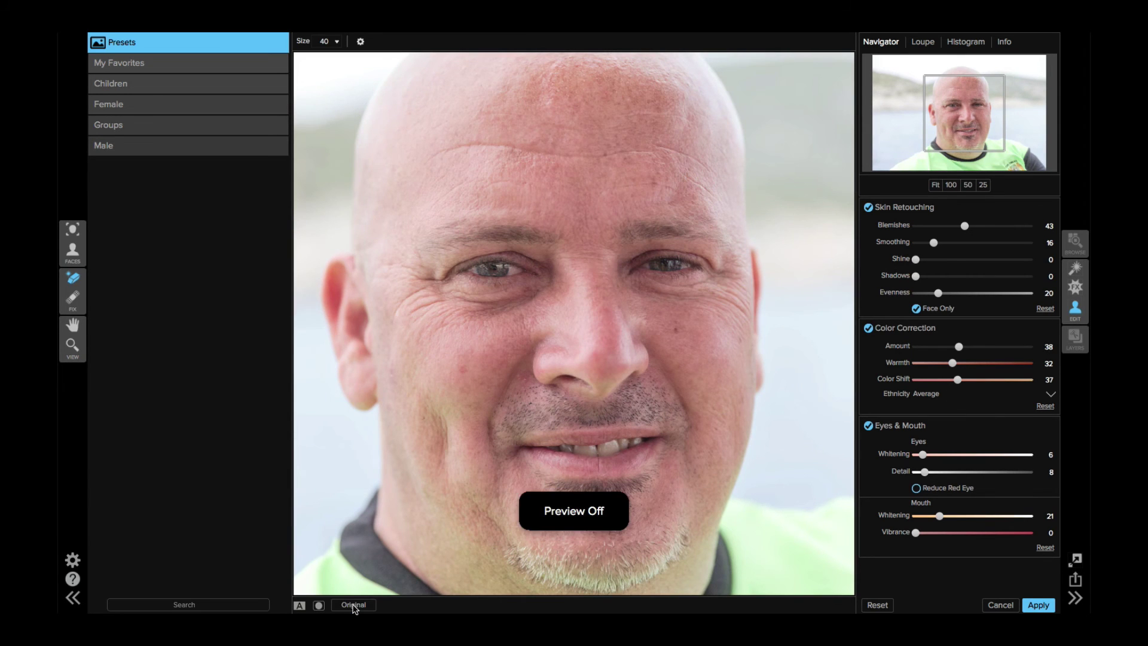
click(353, 605)
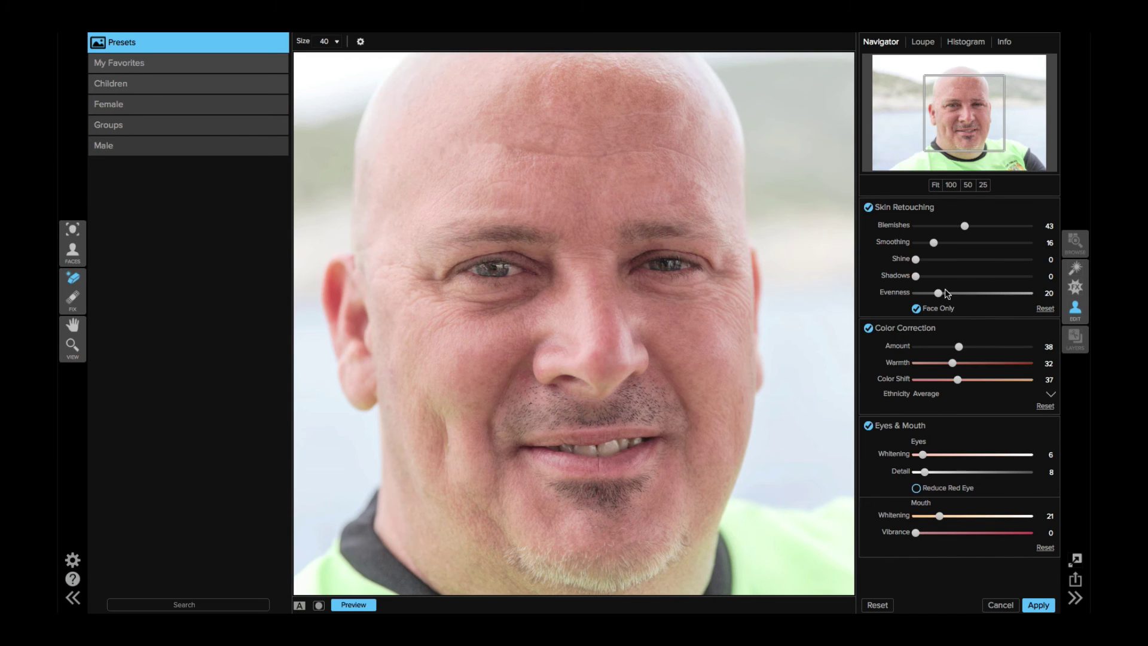
Step: Try low and high skin evenness, settle on 25, and compare the face with the original
drag(939, 293, 954, 298)
drag(958, 296, 899, 299)
drag(918, 296, 986, 293)
drag(989, 297, 944, 297)
drag(947, 296, 947, 296)
click(358, 605)
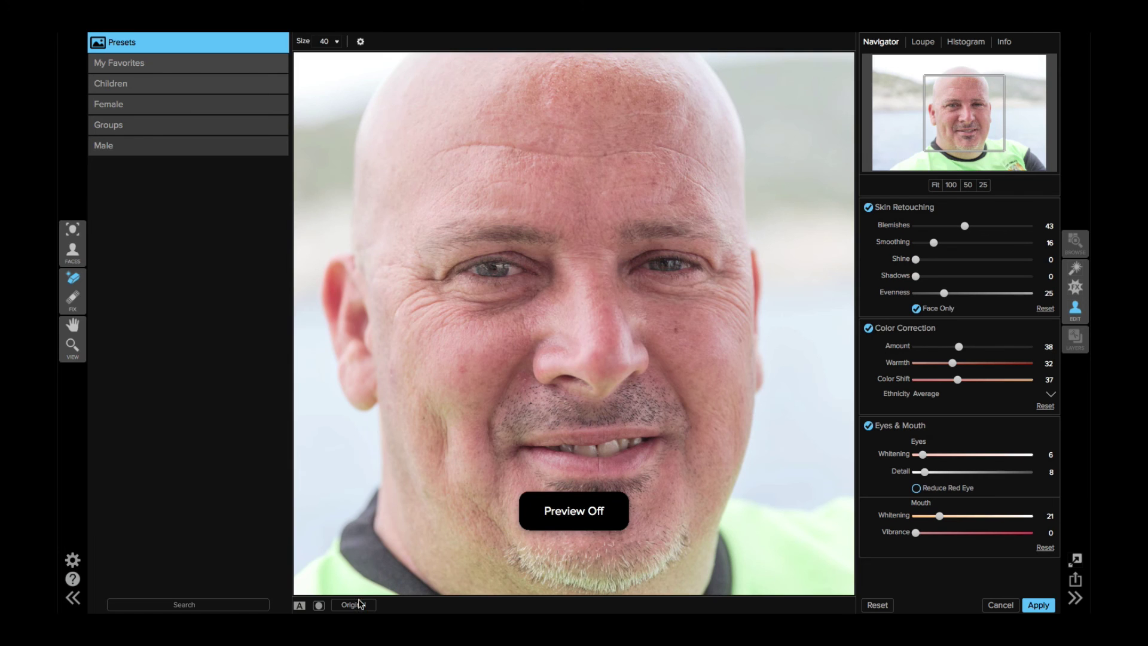
click(358, 604)
click(360, 604)
click(359, 604)
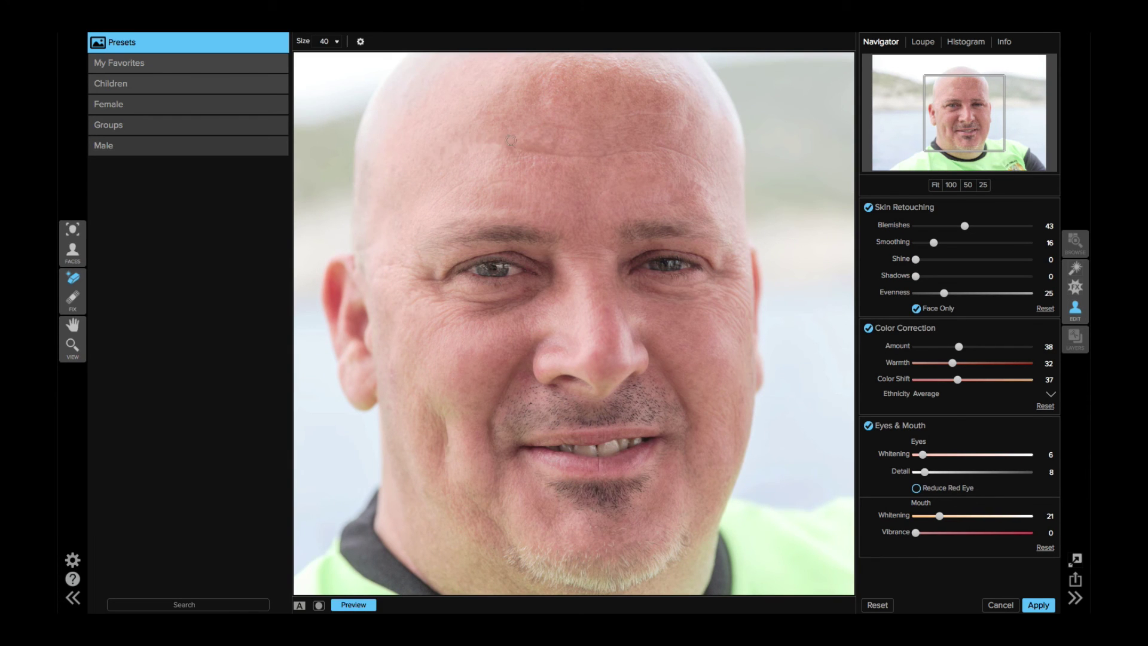
click(362, 606)
click(361, 604)
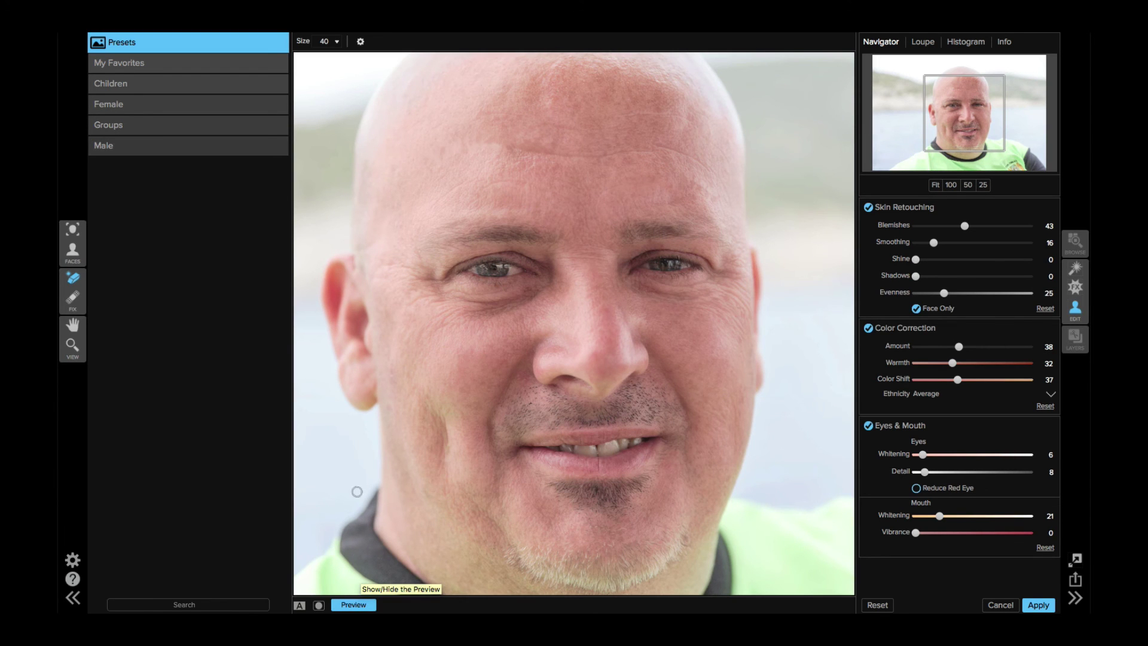
Step: Dab over the spots on the left-hand side of the forehead with the retouch brush
click(75, 281)
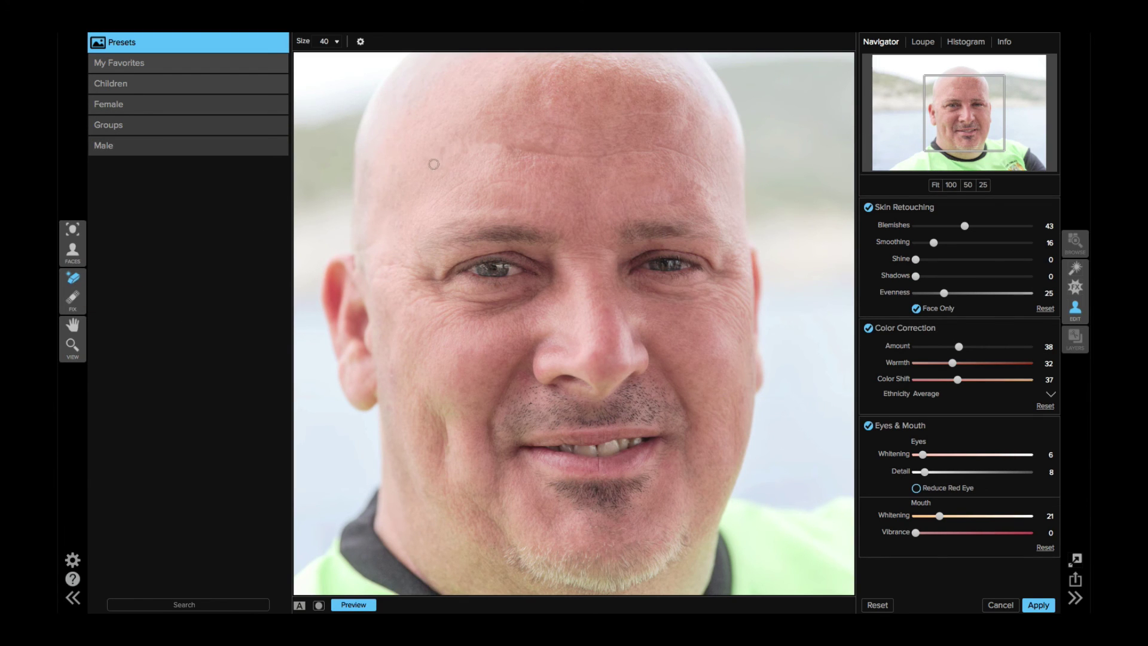
click(73, 300)
click(442, 149)
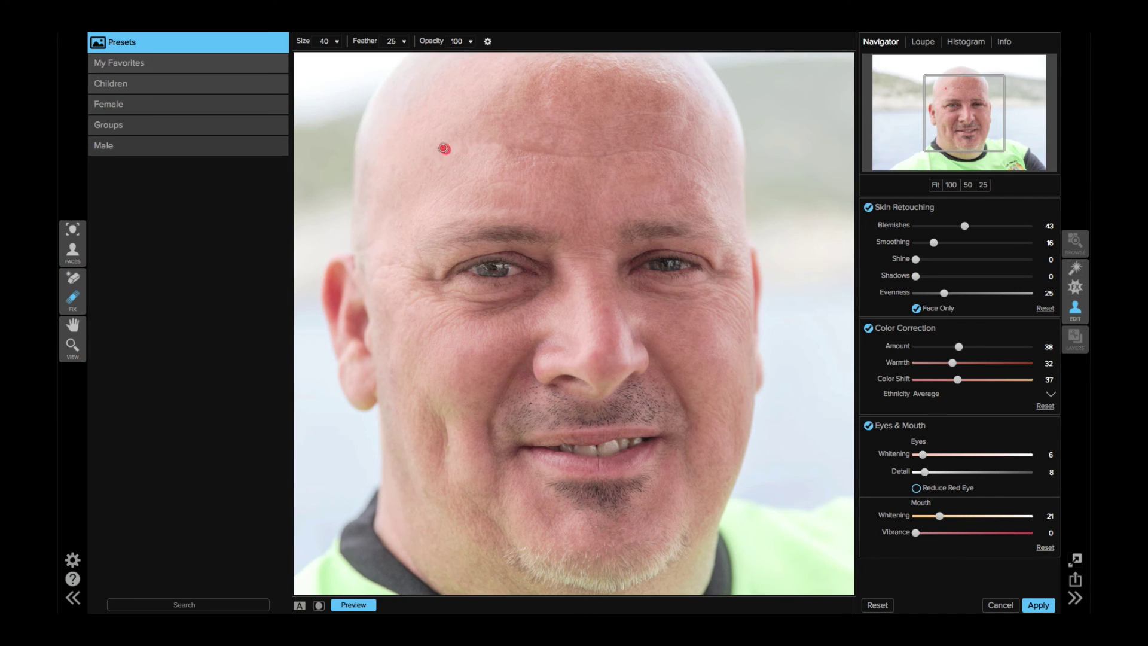
click(476, 141)
click(465, 147)
click(476, 117)
click(507, 152)
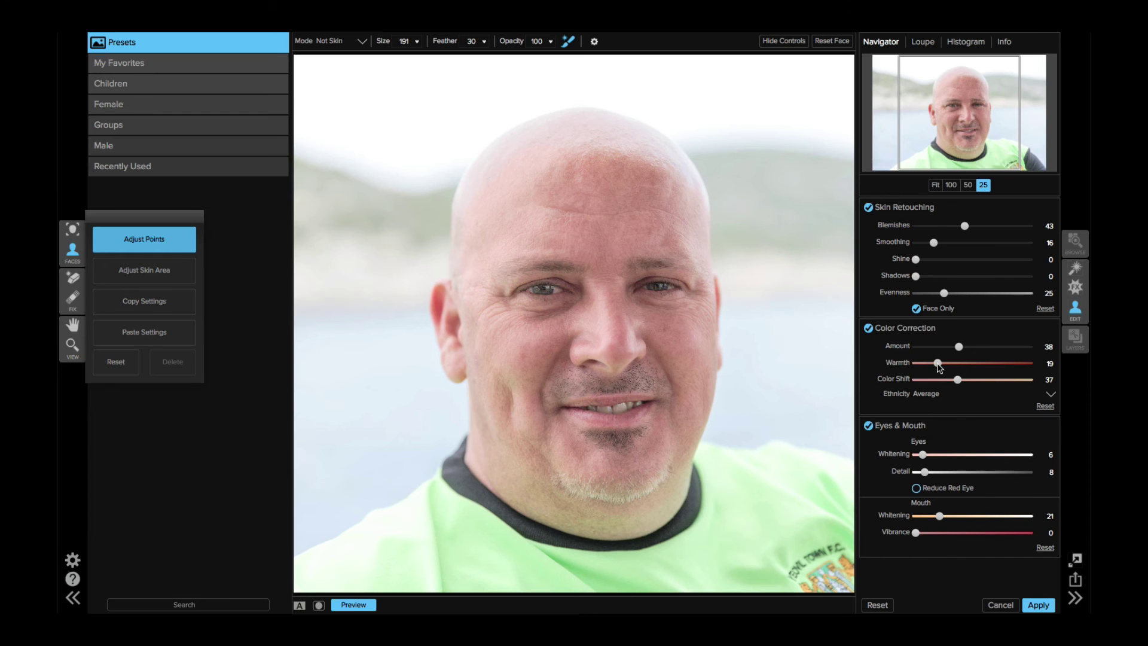
Step: Set the color correction warmth to 12 and the skin retouching shine to 8
drag(938, 366, 931, 366)
mouse_move(540, 496)
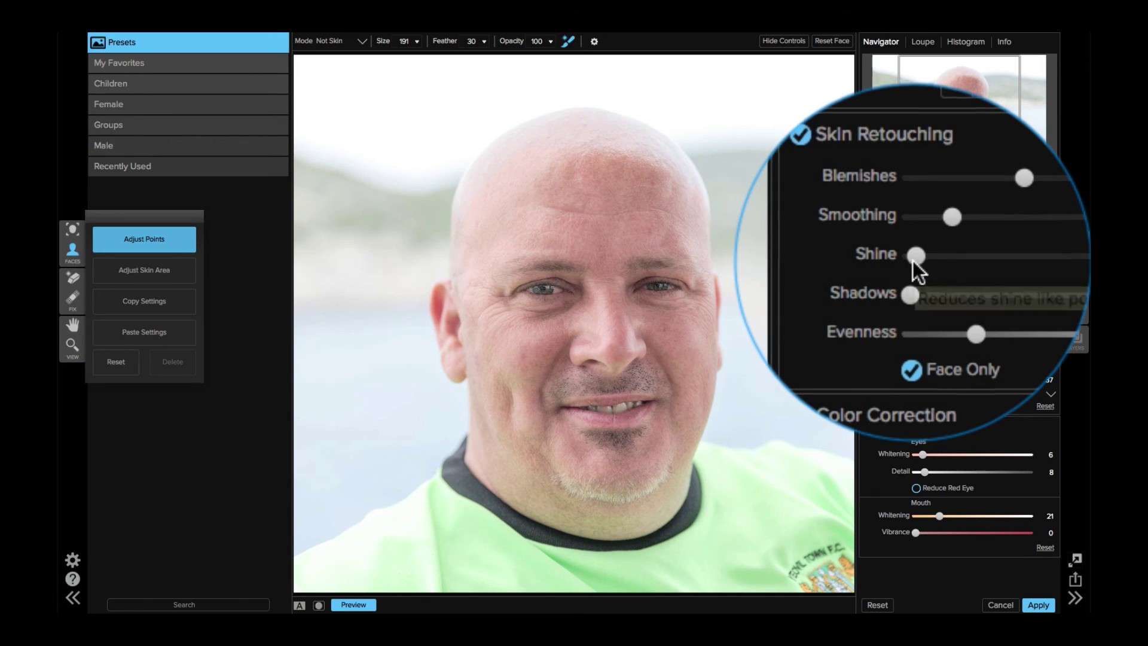
drag(914, 260, 1026, 272)
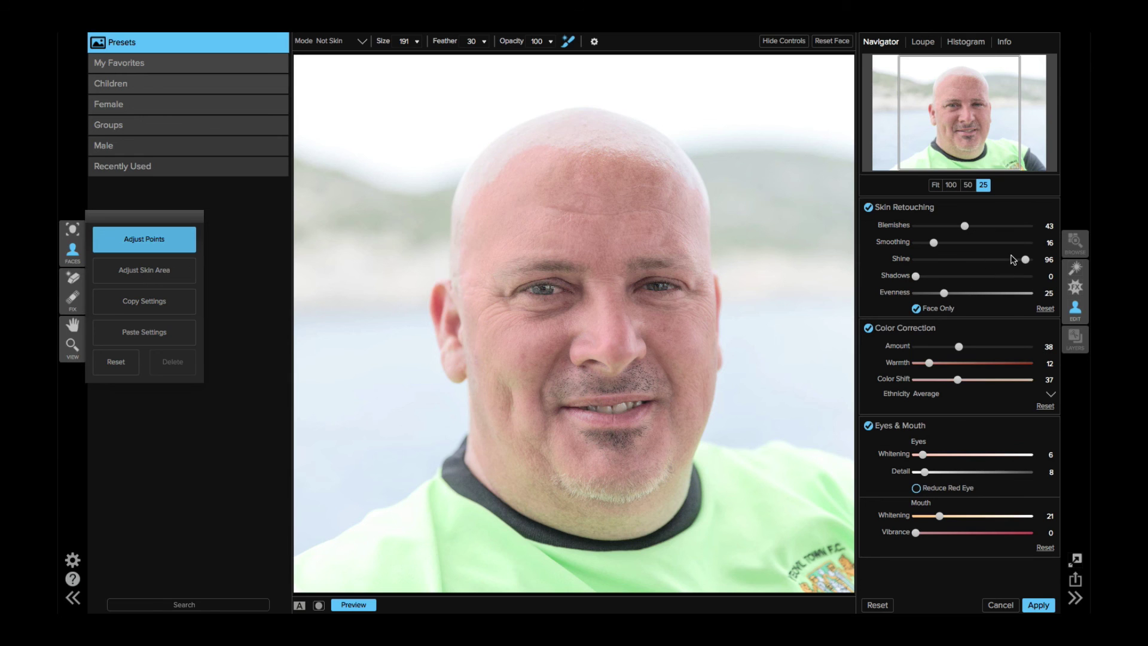
drag(1020, 260, 932, 264)
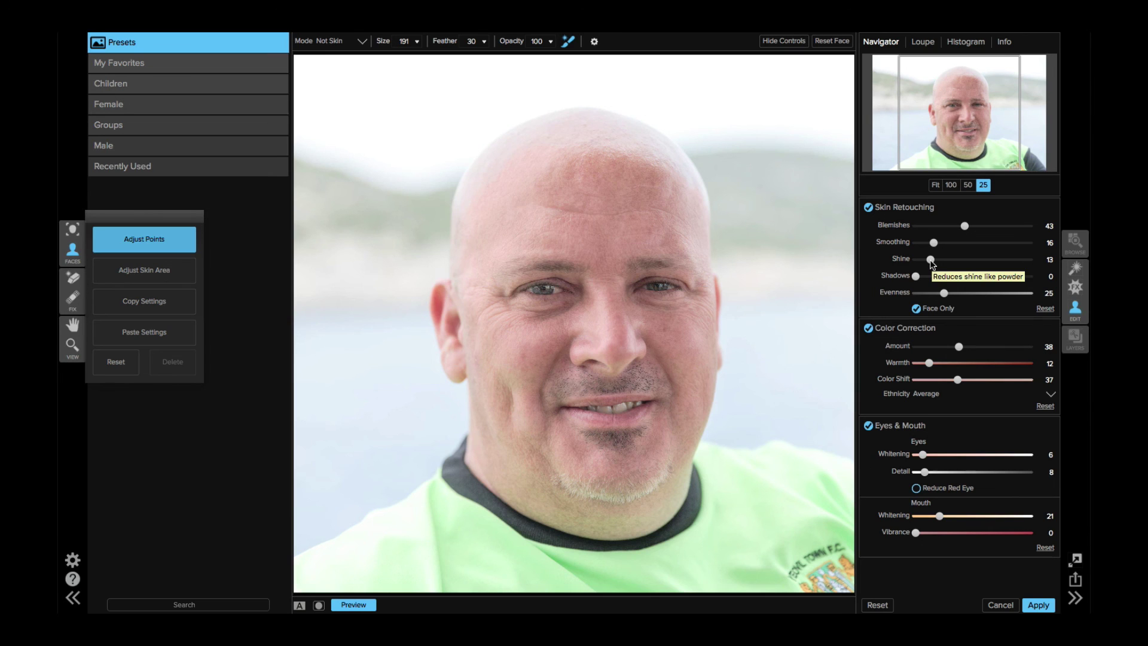
mouse_move(931, 263)
mouse_down()
mouse_move(892, 263)
mouse_move(929, 266)
mouse_up()
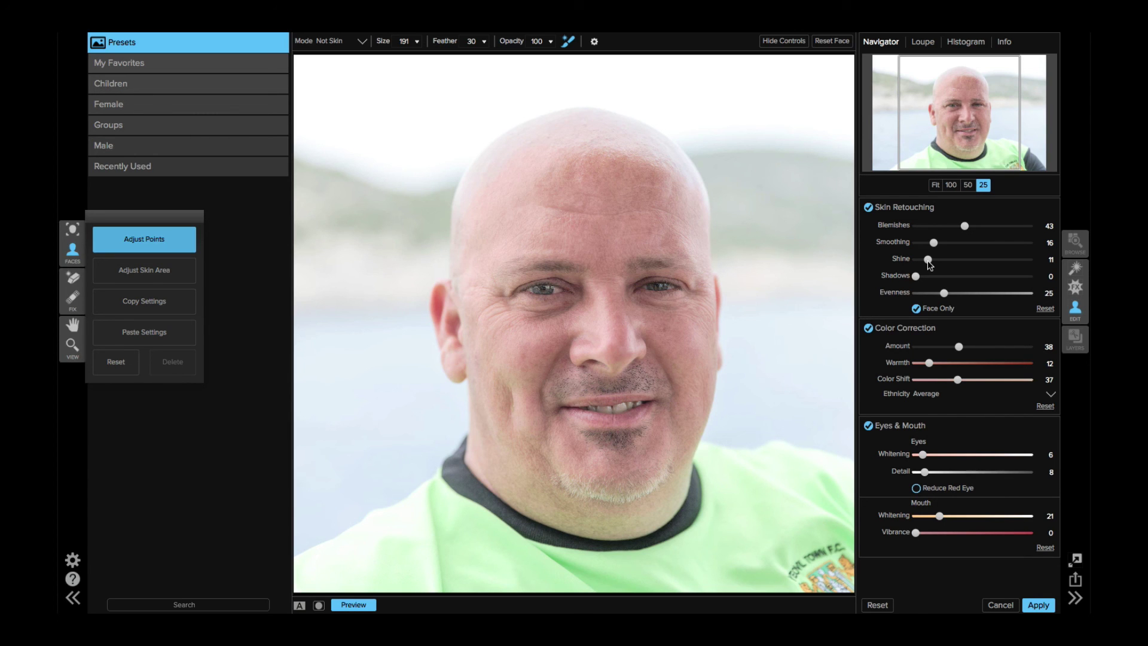
drag(928, 265, 925, 263)
Step: Compare the retouched portrait with the original by toggling the preview repeatedly, and apply the retouching
click(347, 606)
click(346, 605)
click(346, 605)
mouse_move(604, 147)
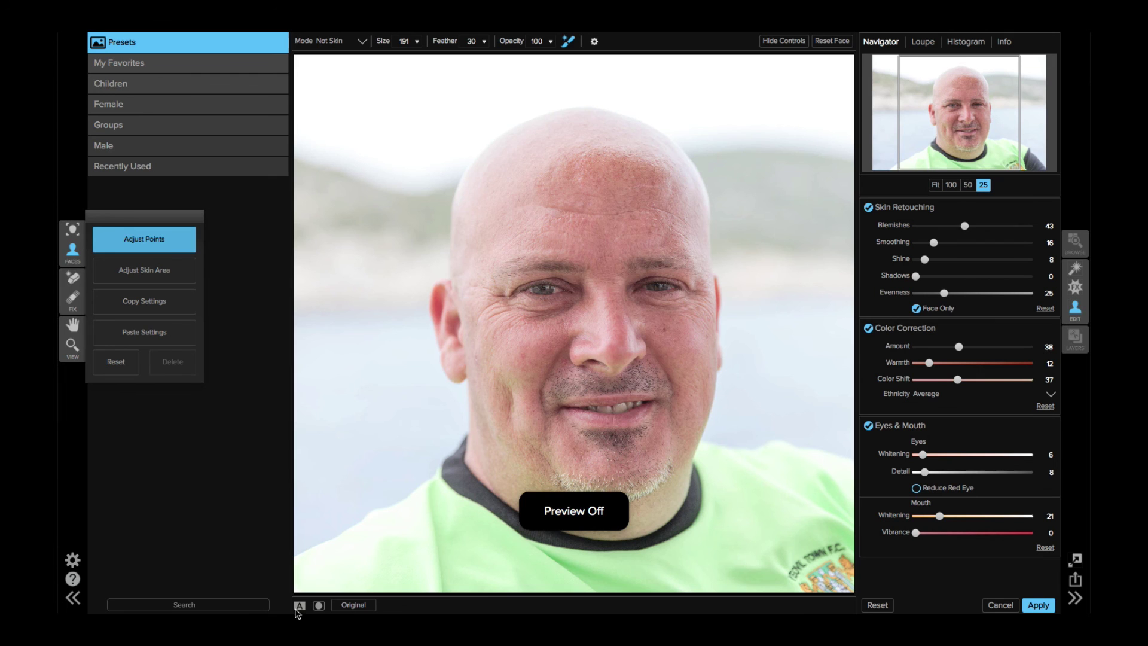
click(344, 606)
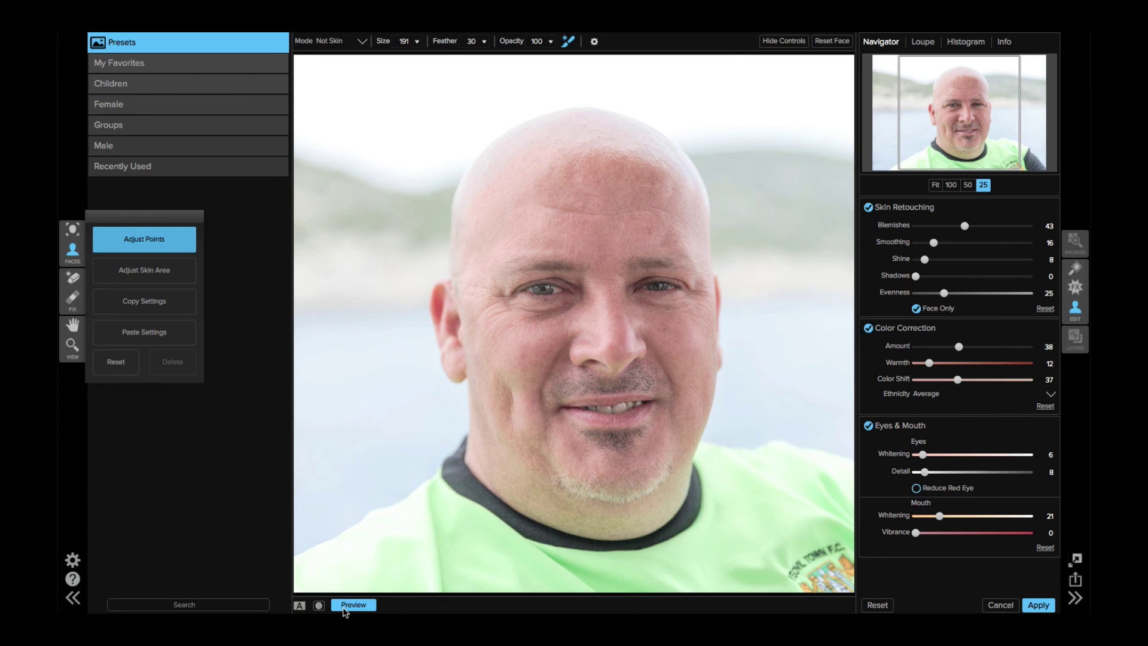
click(345, 606)
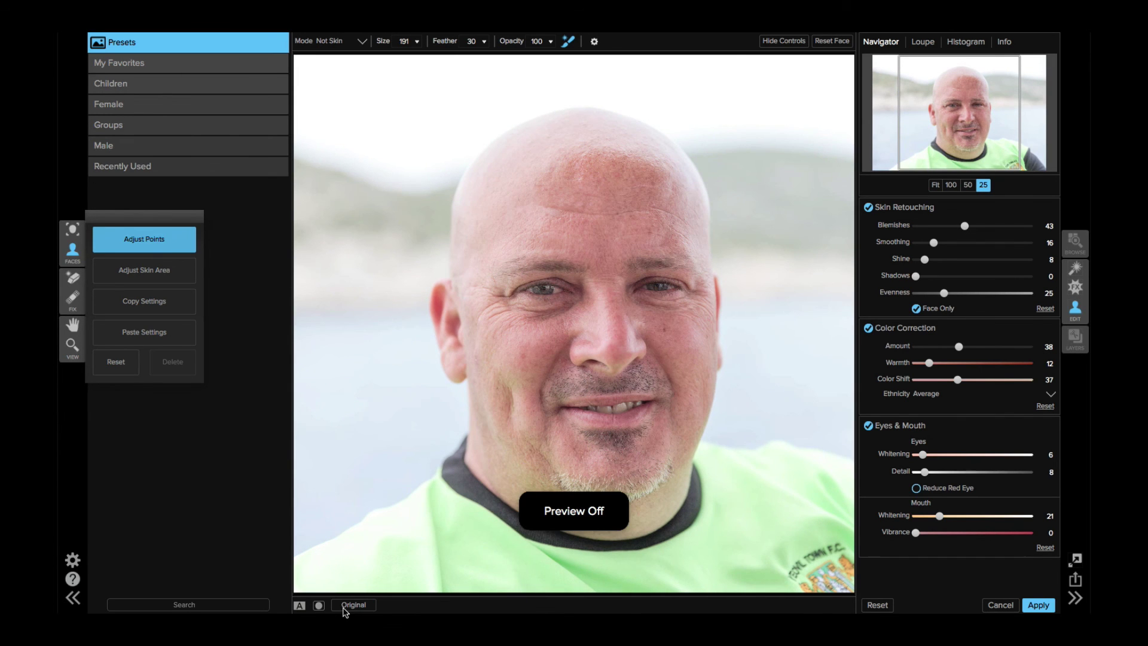
click(344, 607)
click(345, 606)
click(345, 606)
click(344, 606)
click(345, 606)
click(345, 608)
click(345, 608)
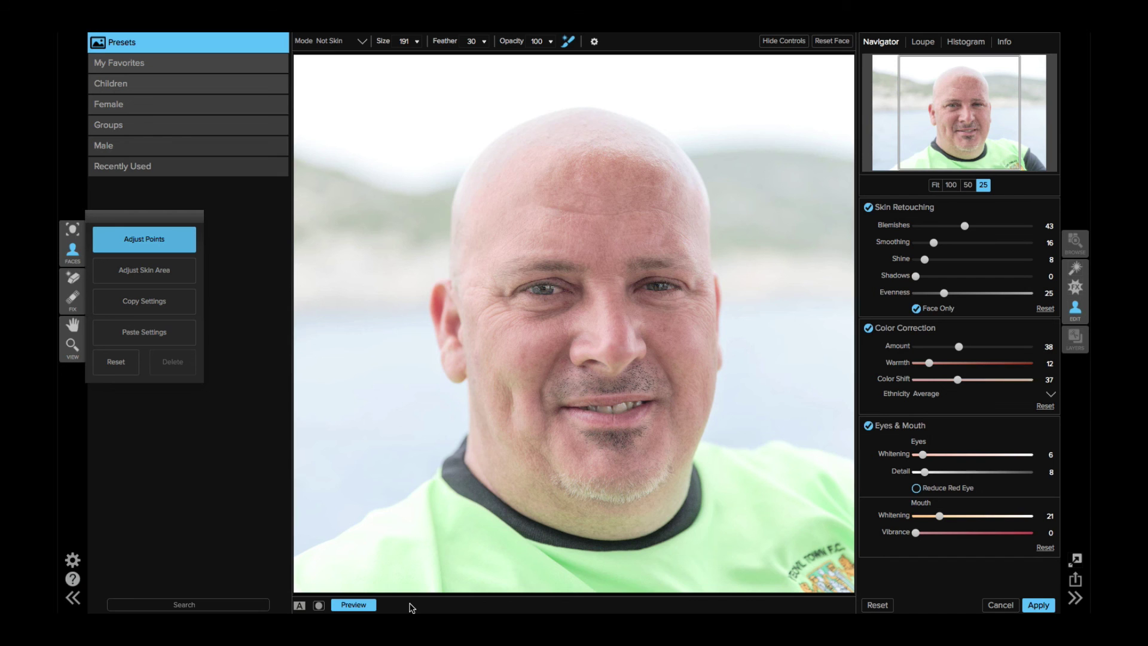
click(1035, 605)
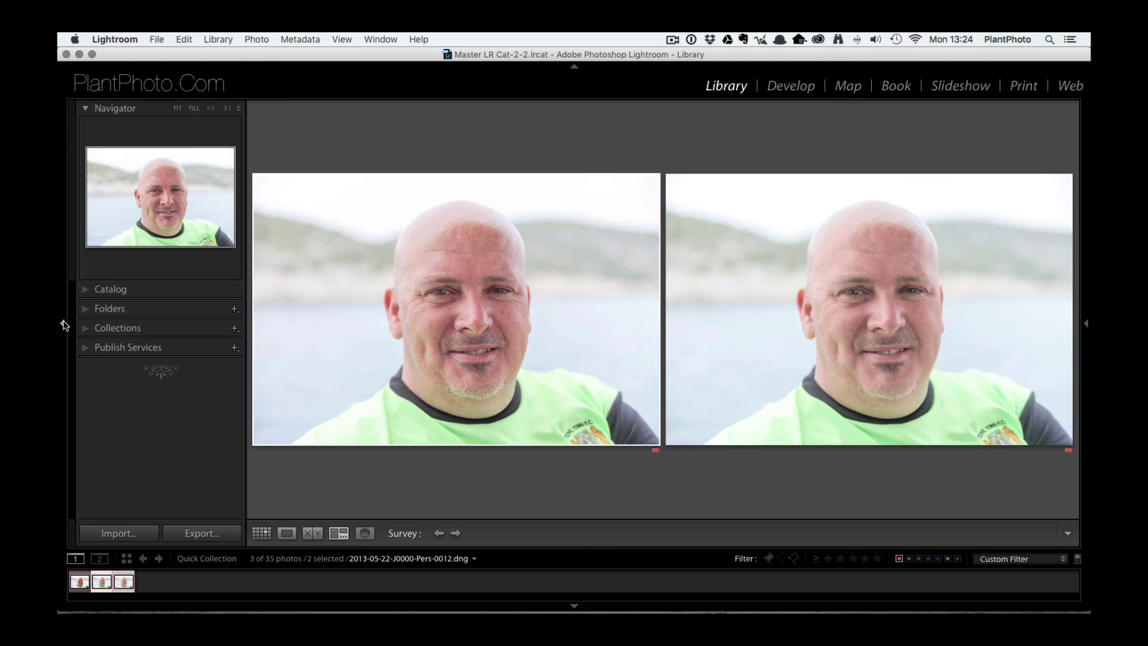
Step: Hide Lightroom's left panel and compare Hotspots Portrait.psd side by side with 2013-05-22-J0000-Pers-0012-2.psd in Survey view
click(64, 326)
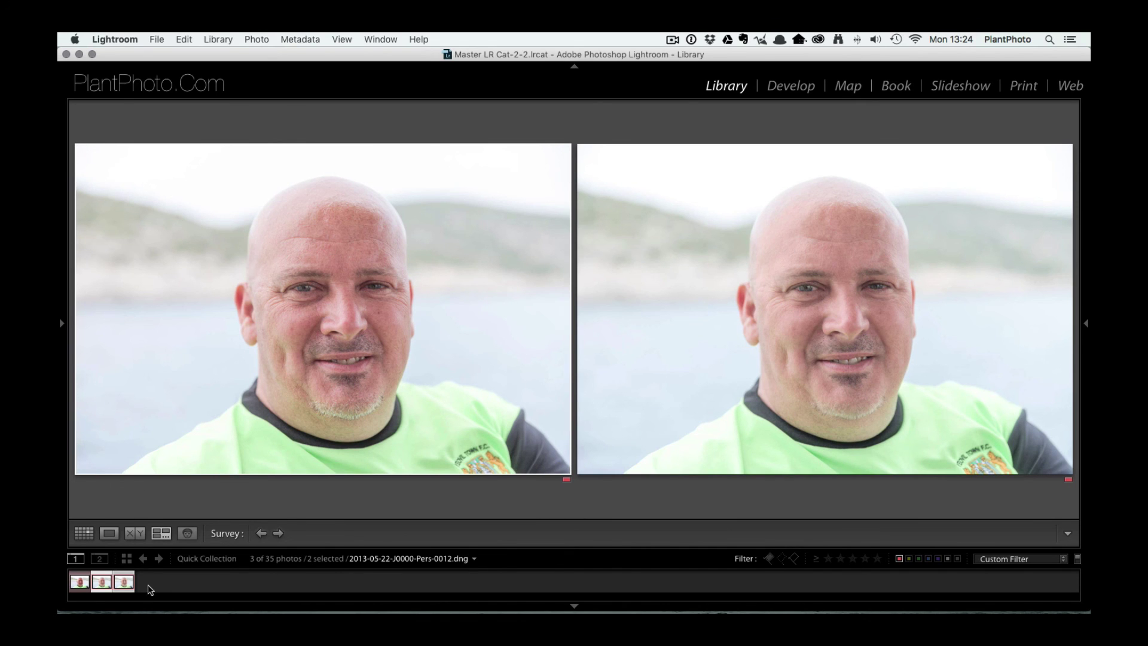
click(81, 582)
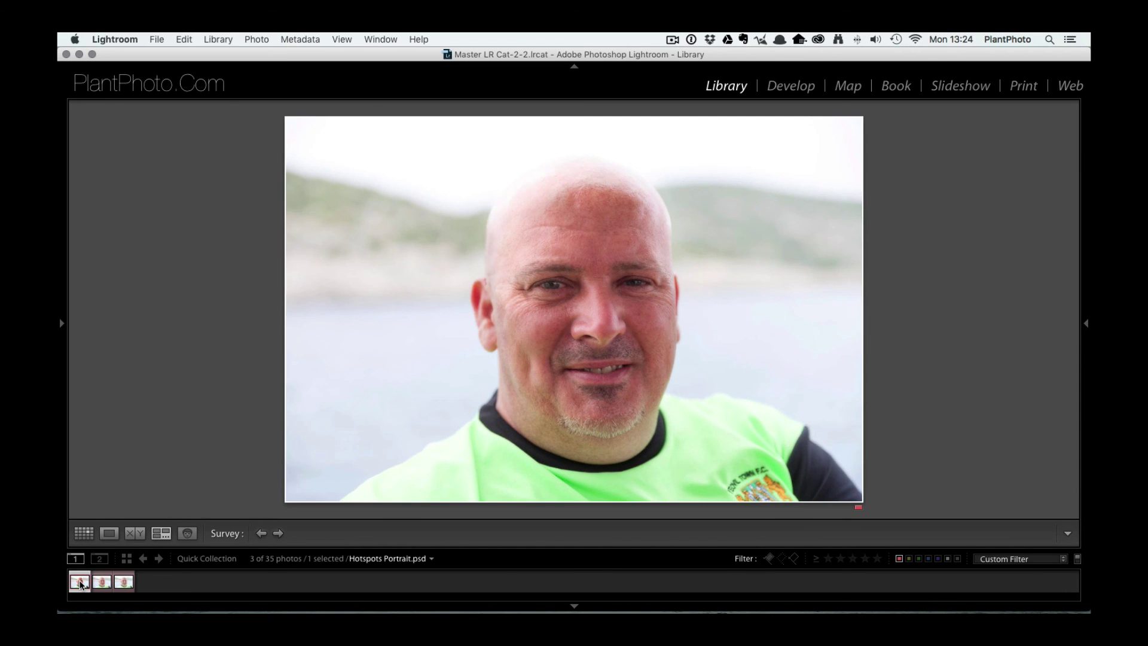
super+click(124, 583)
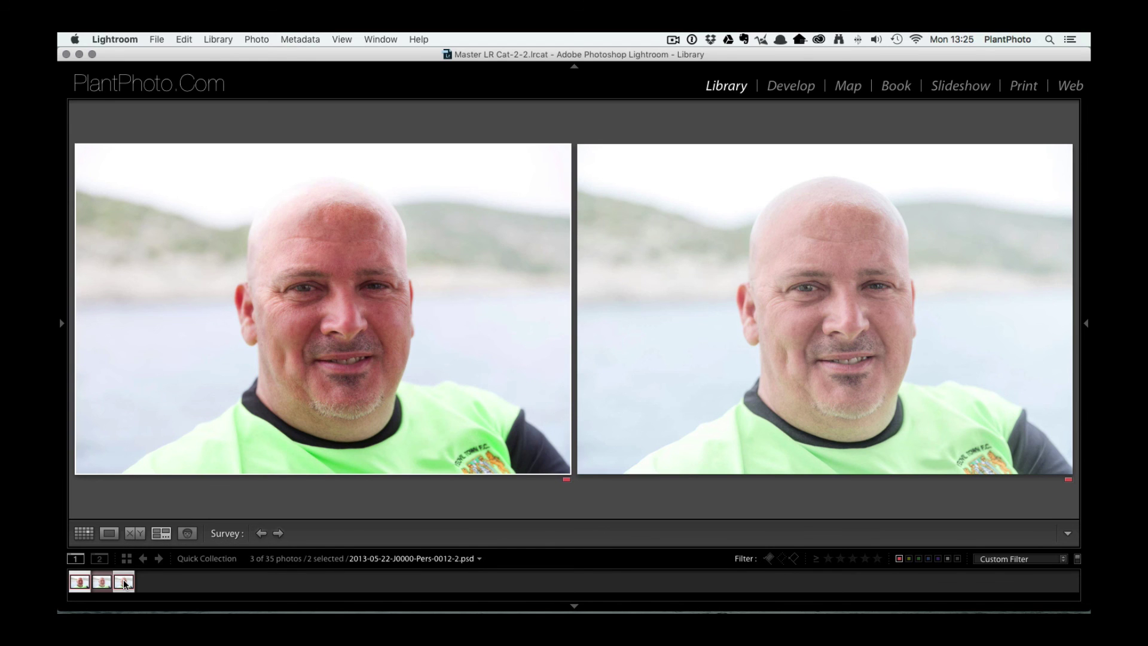
Step: Open Hotspots Portrait.psd in Photoshop, hide Layer 1 and examine the layers inside the Frequency Separation group
click(144, 584)
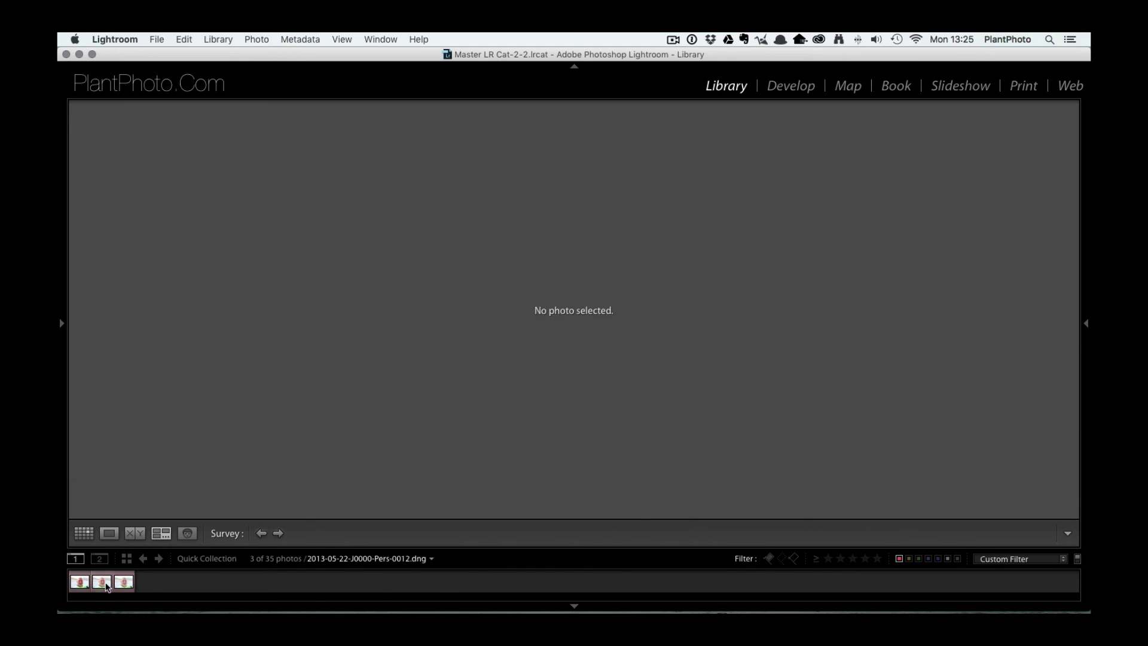
click(81, 584)
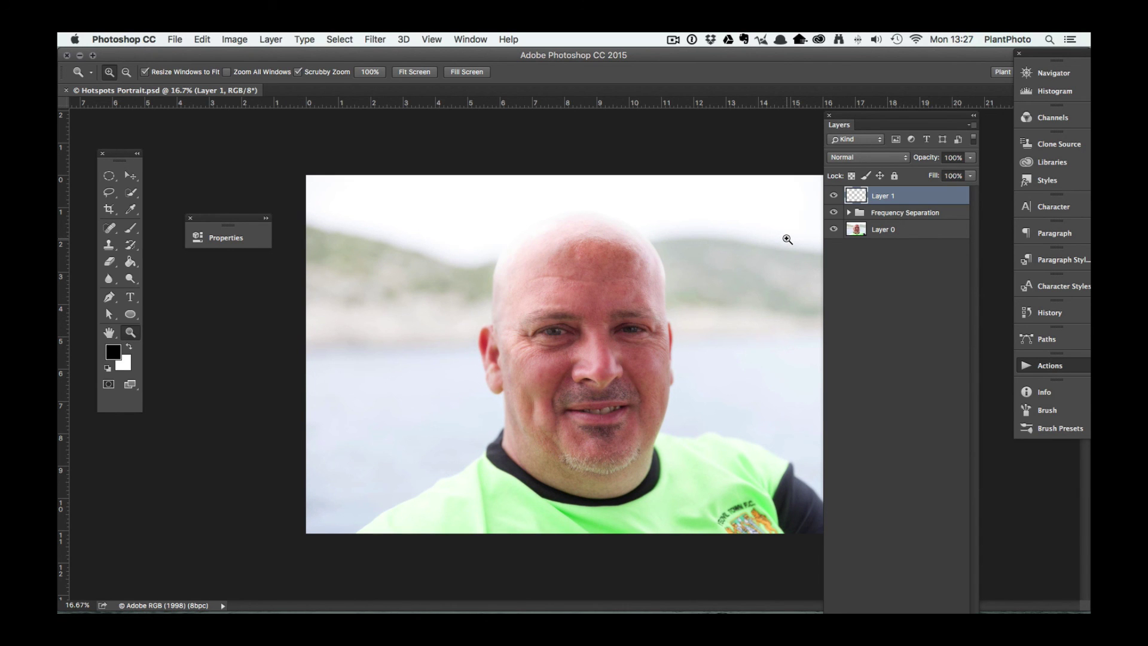
click(834, 195)
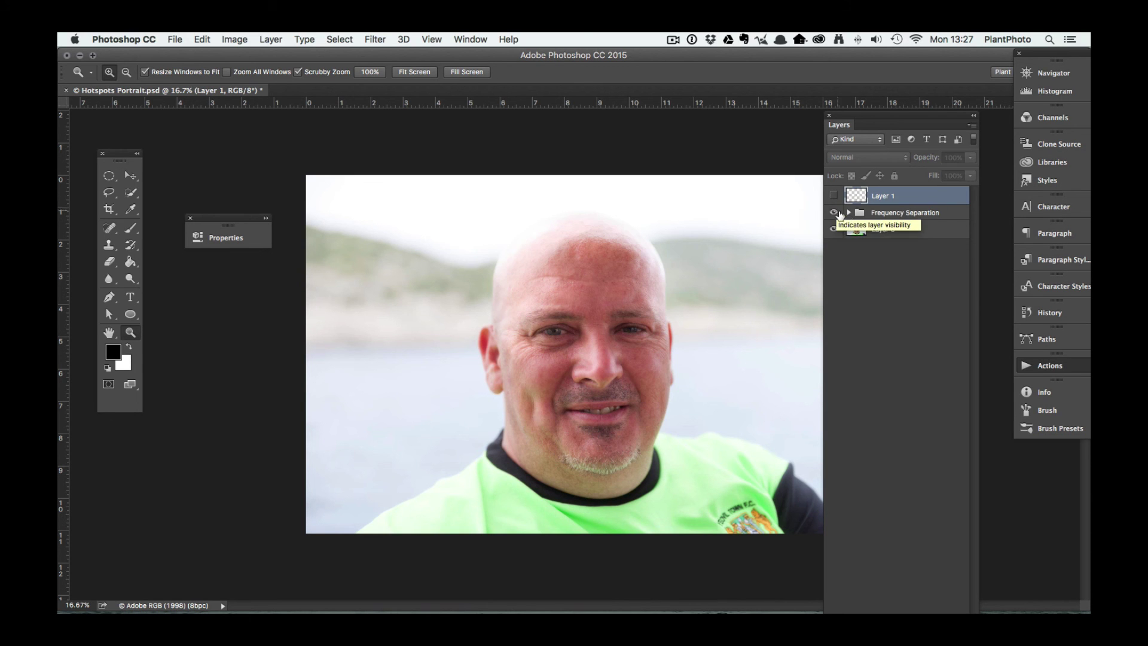
click(847, 213)
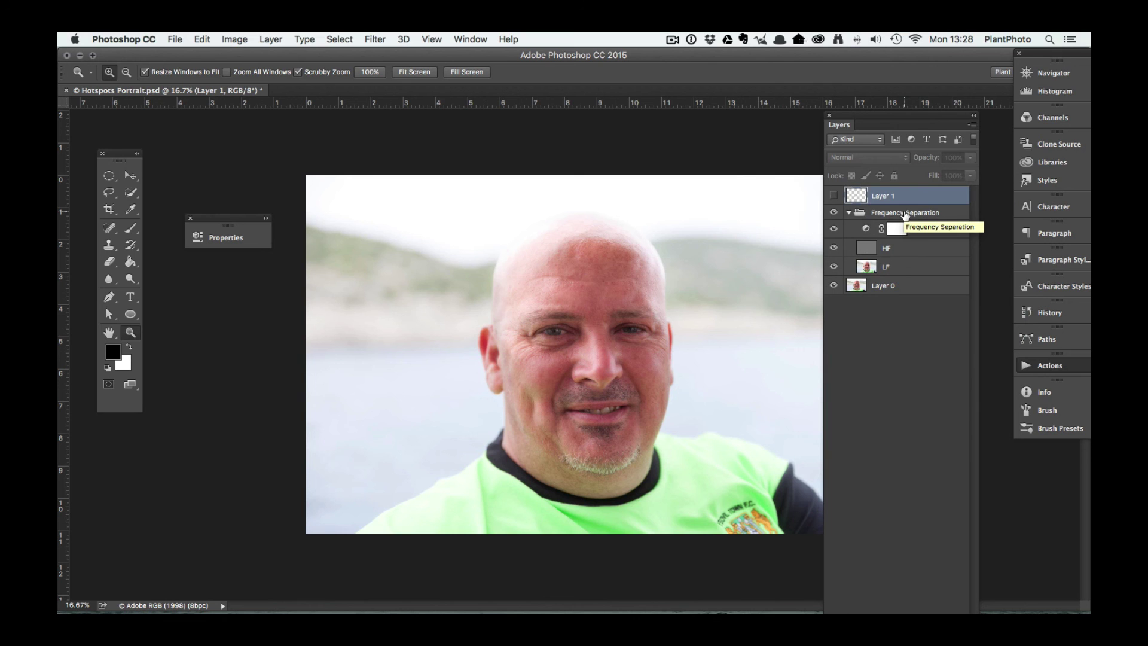
click(848, 213)
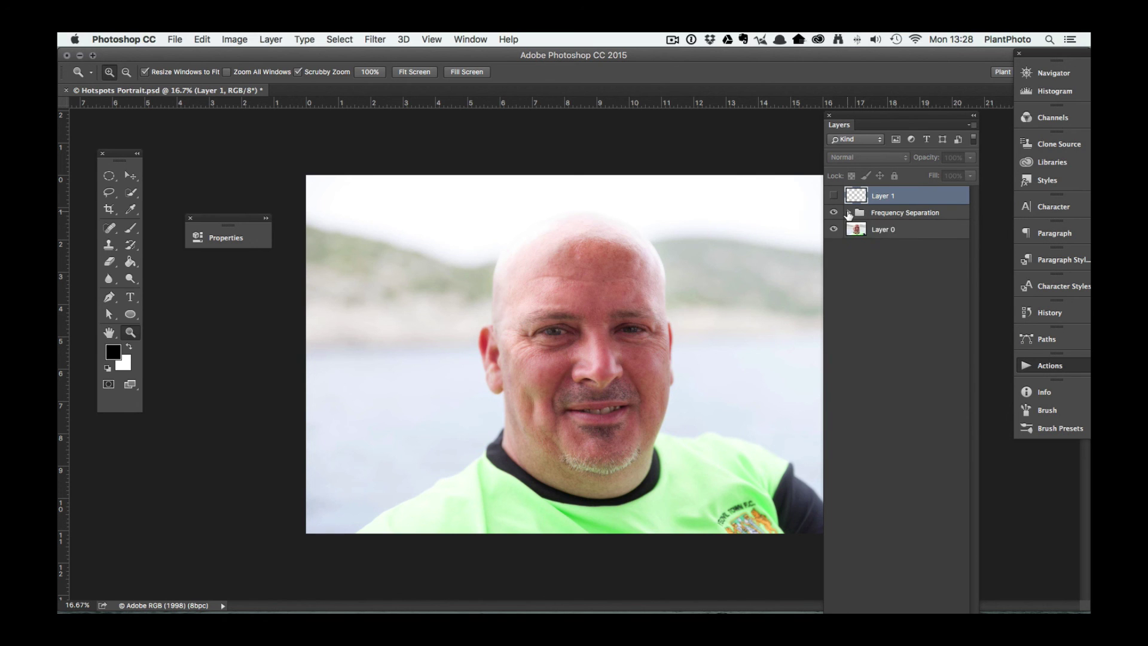
click(848, 213)
click(848, 213)
Step: Toggle Layer 1 on and off repeatedly to examine its effect on the portrait, leaving it shown
click(833, 196)
click(833, 197)
click(834, 216)
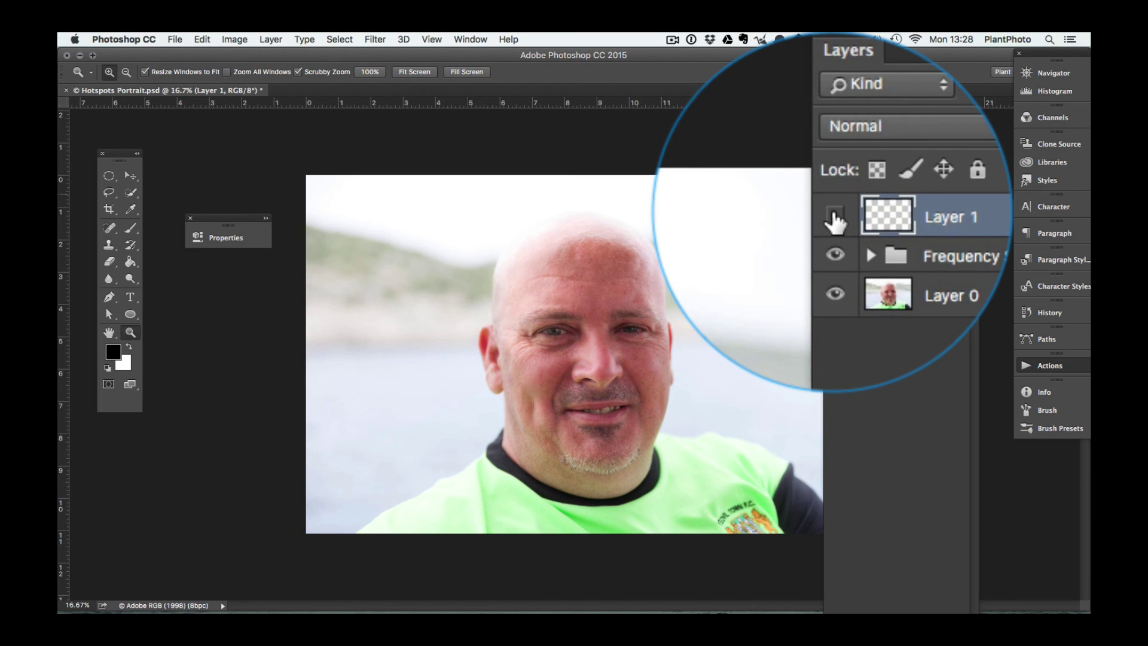
click(834, 216)
click(833, 217)
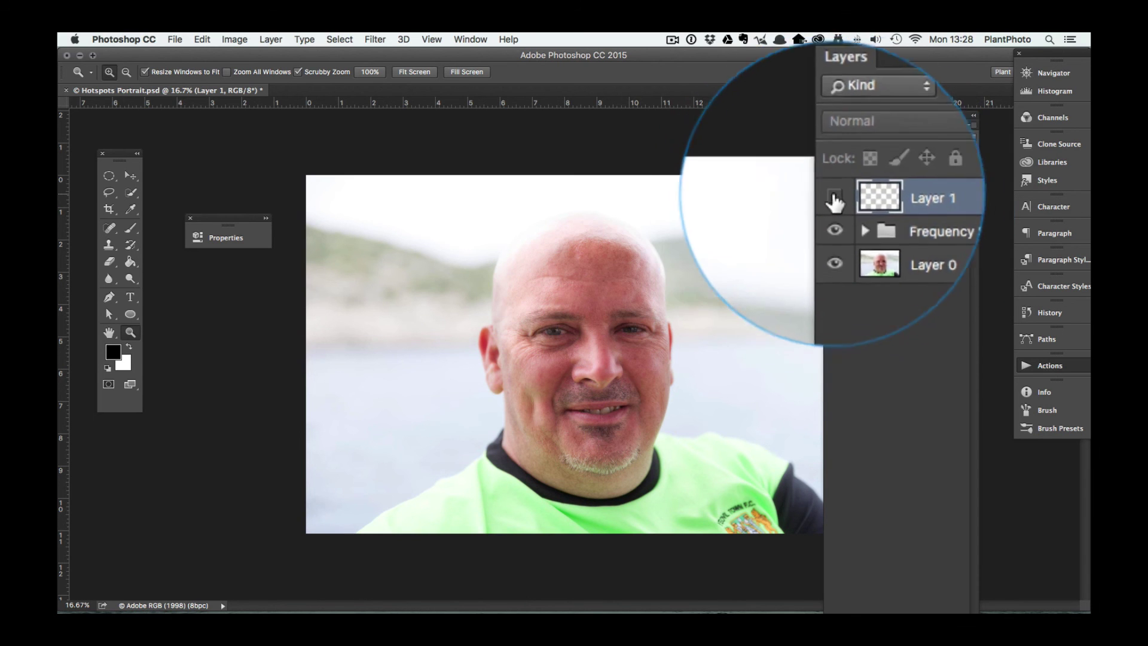
click(833, 197)
click(834, 197)
click(833, 197)
click(834, 197)
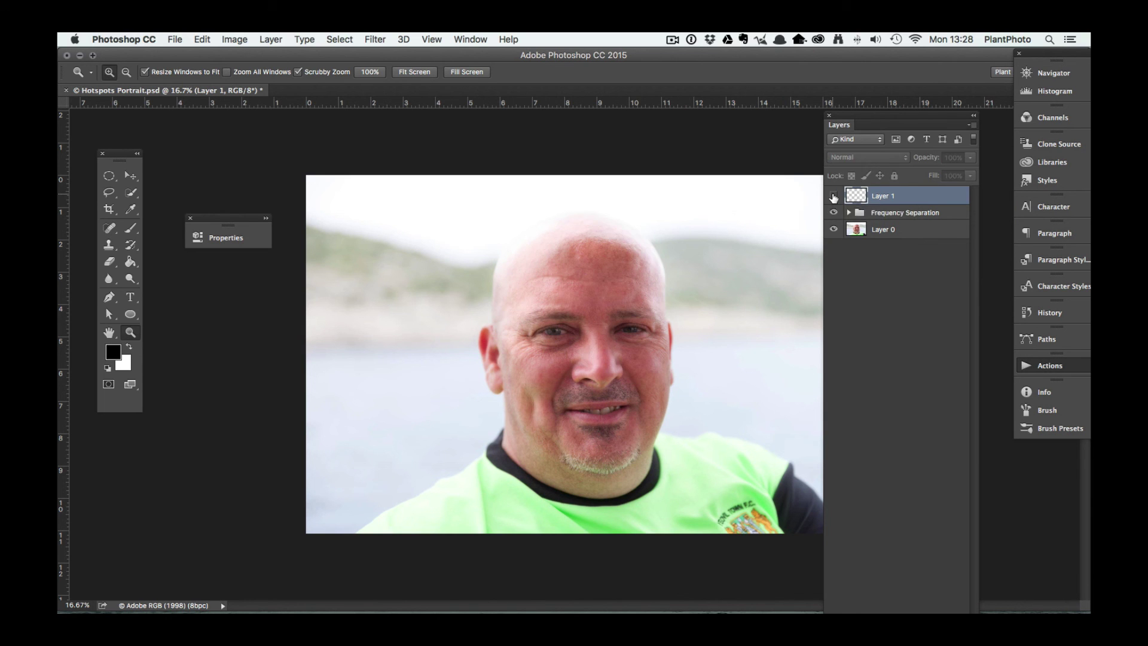
click(833, 196)
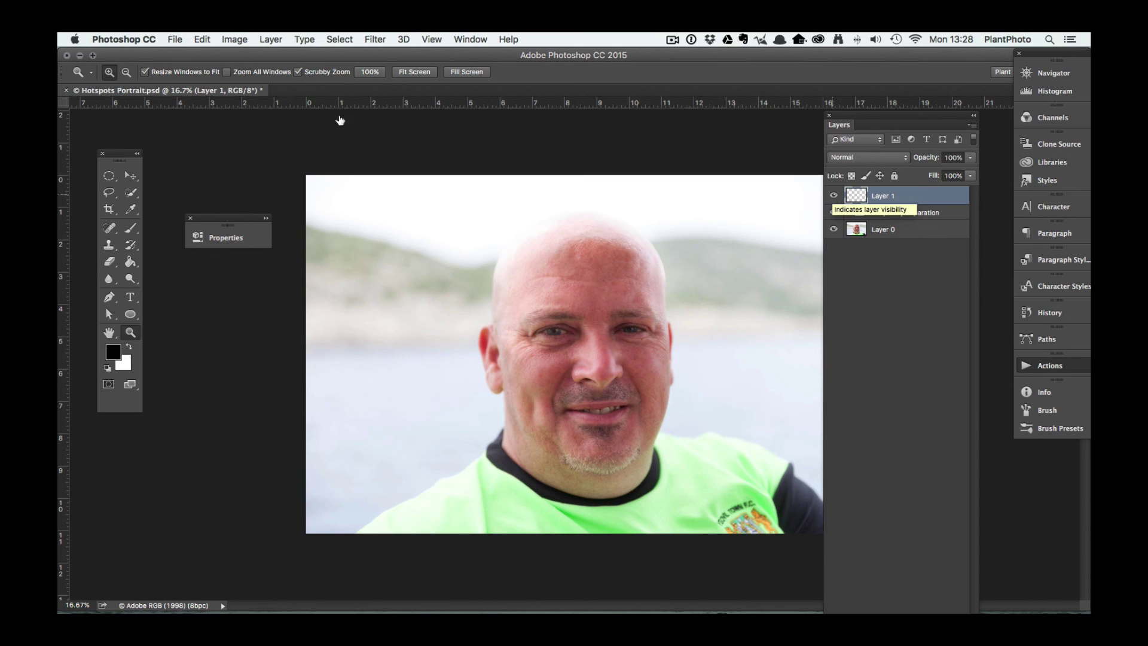
Step: Close Hotspots Portrait.psd without saving the changes and switch to Lightroom
click(67, 55)
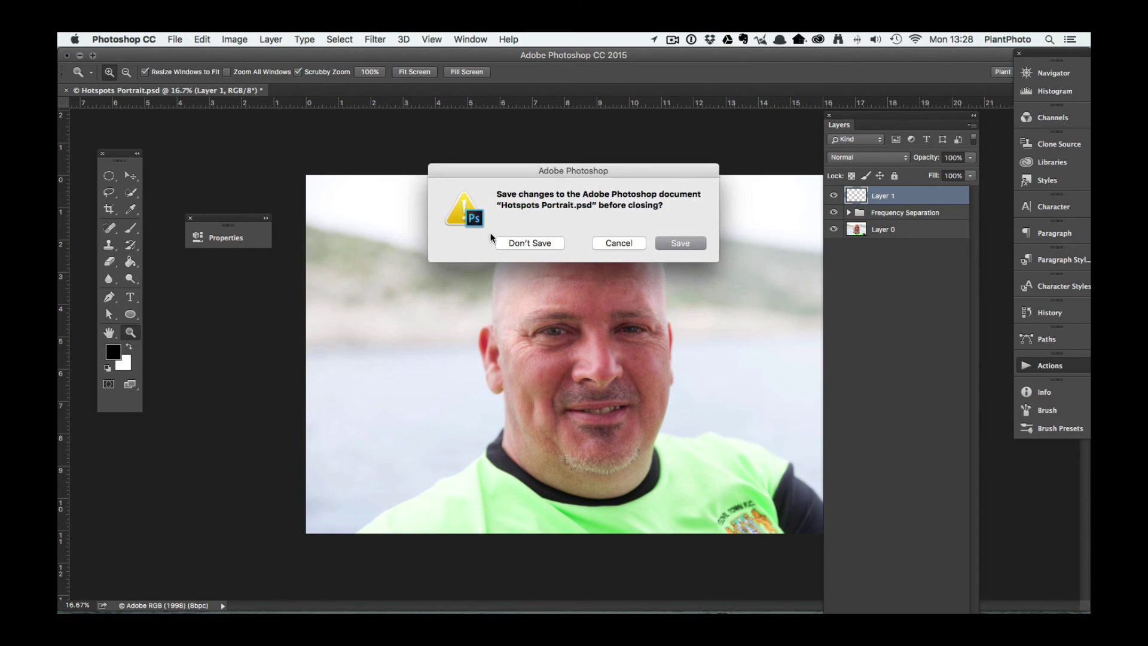
click(532, 240)
mouse_move(743, 616)
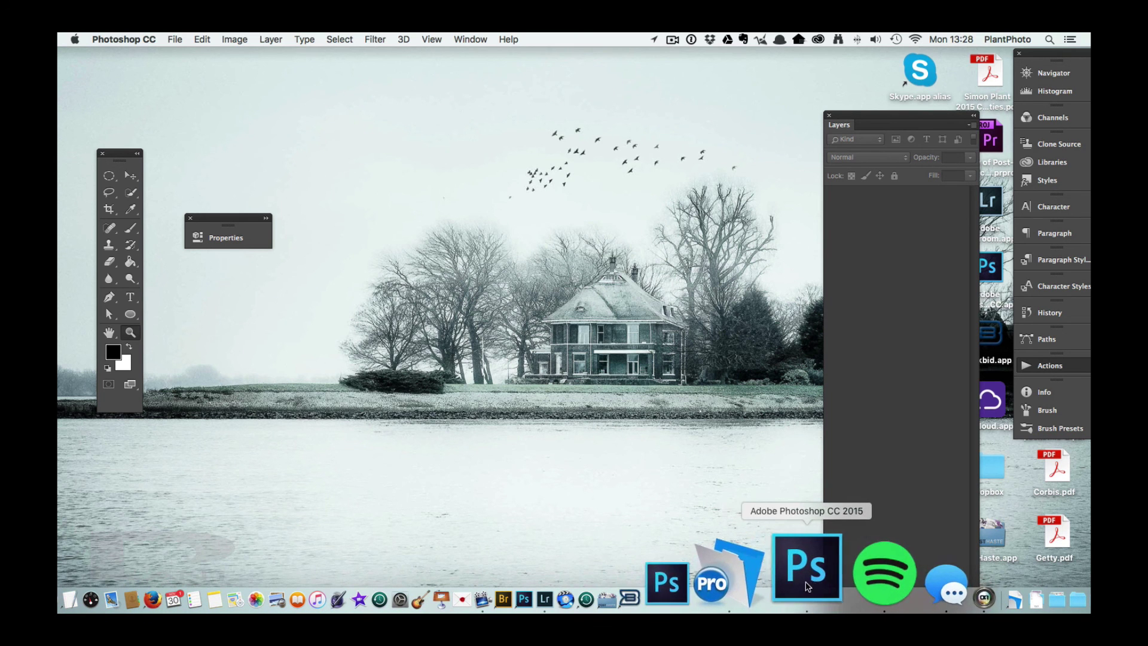
click(671, 576)
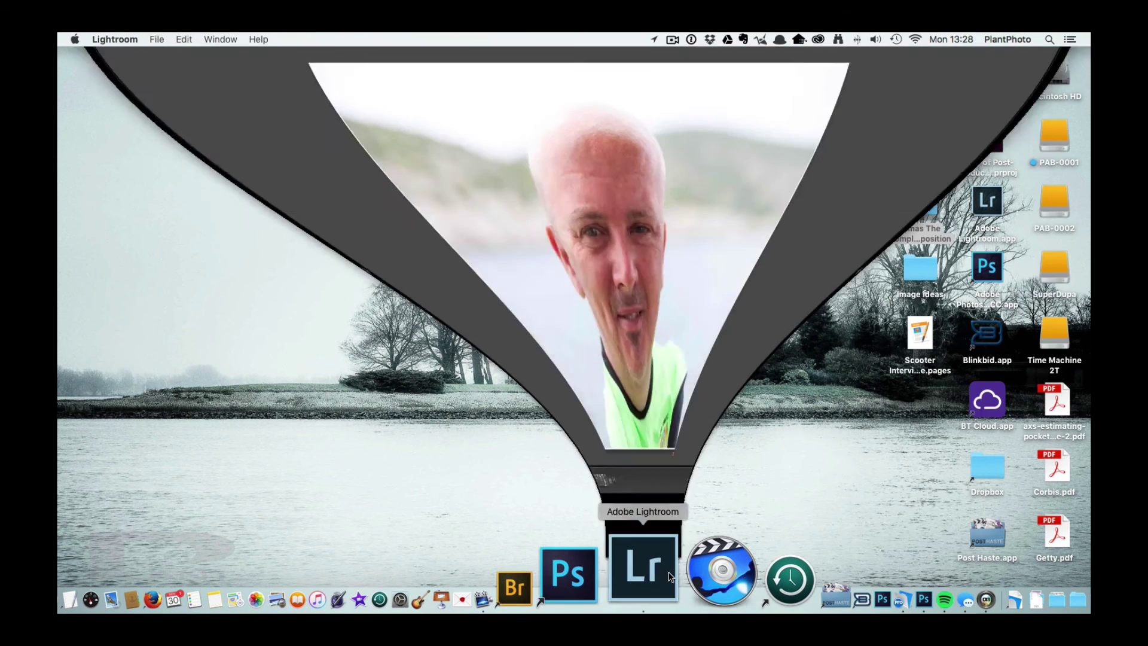